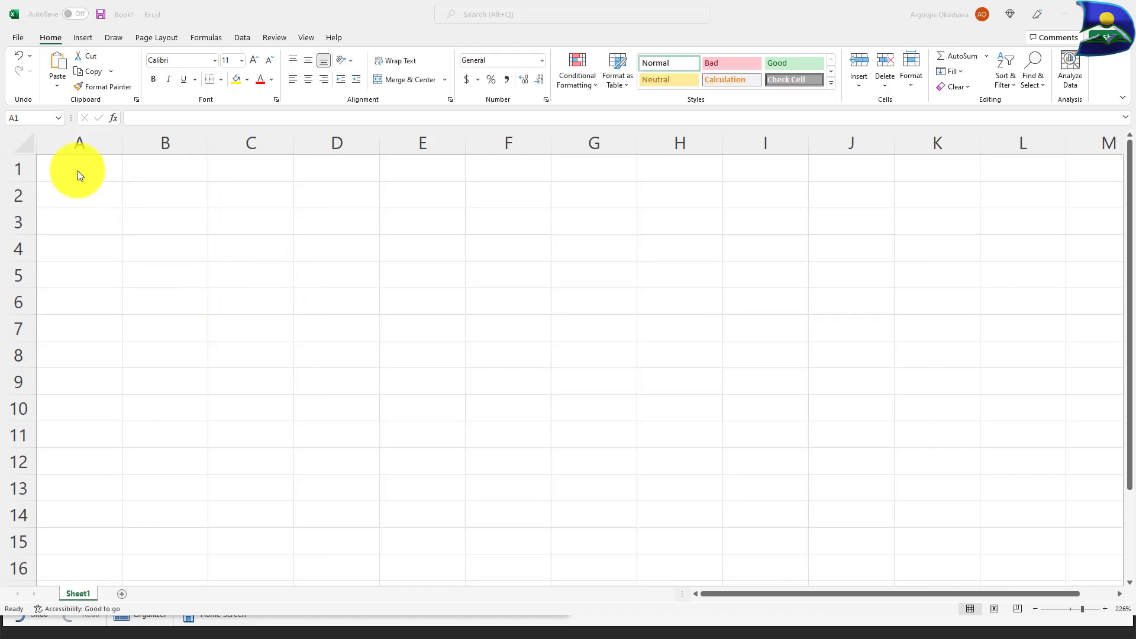
click(78, 170)
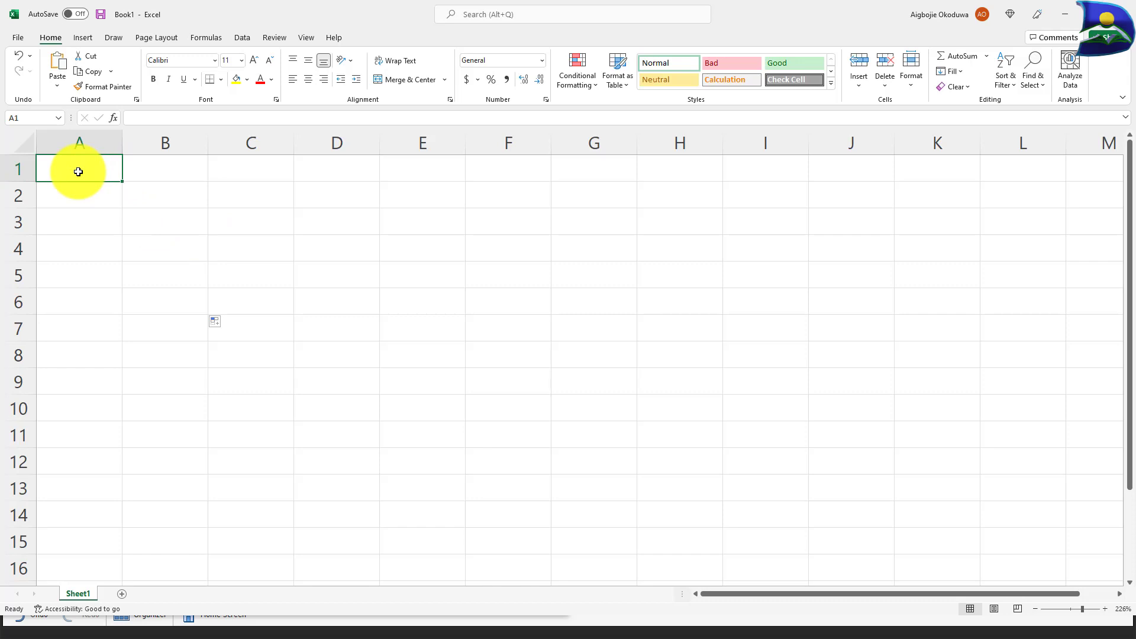
mouse_move(37, 220)
mouse_down()
mouse_move(203, 205)
mouse_move(290, 210)
mouse_up()
mouse_move(207, 144)
mouse_down()
mouse_move(314, 216)
mouse_move(220, 298)
mouse_up()
drag(113, 224, 122, 488)
mouse_move(187, 403)
mouse_down()
mouse_move(127, 512)
mouse_move(36, 416)
mouse_up()
Enter the column headers "Time(sec)" in cell A1 and "Position (m)" in cell B1.
text(Times)
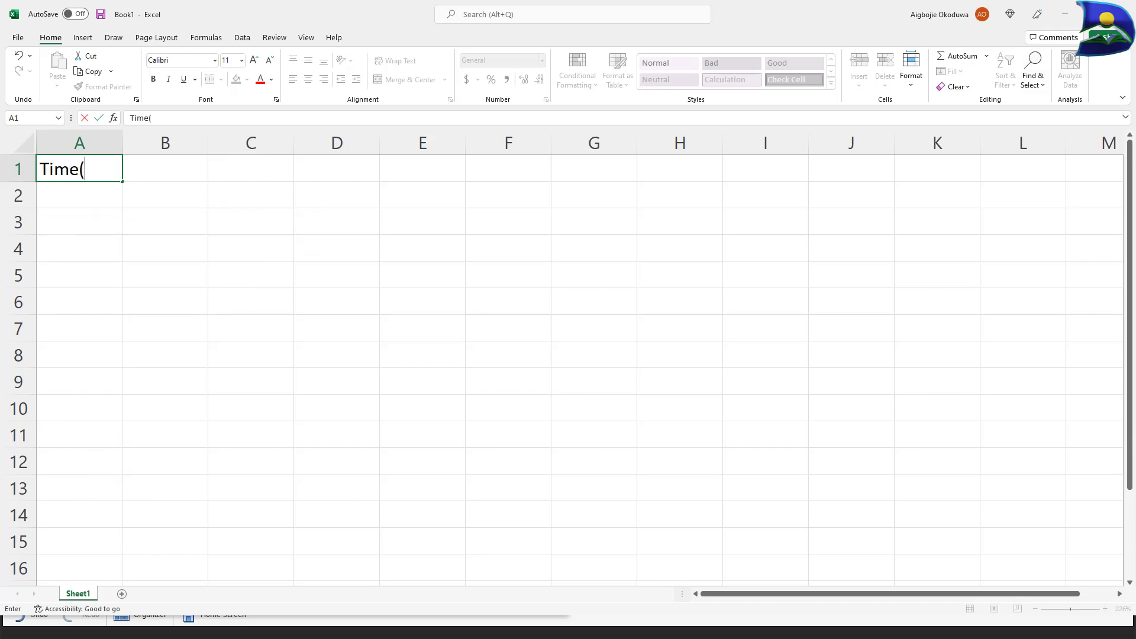
text(sec)
key(Tab)
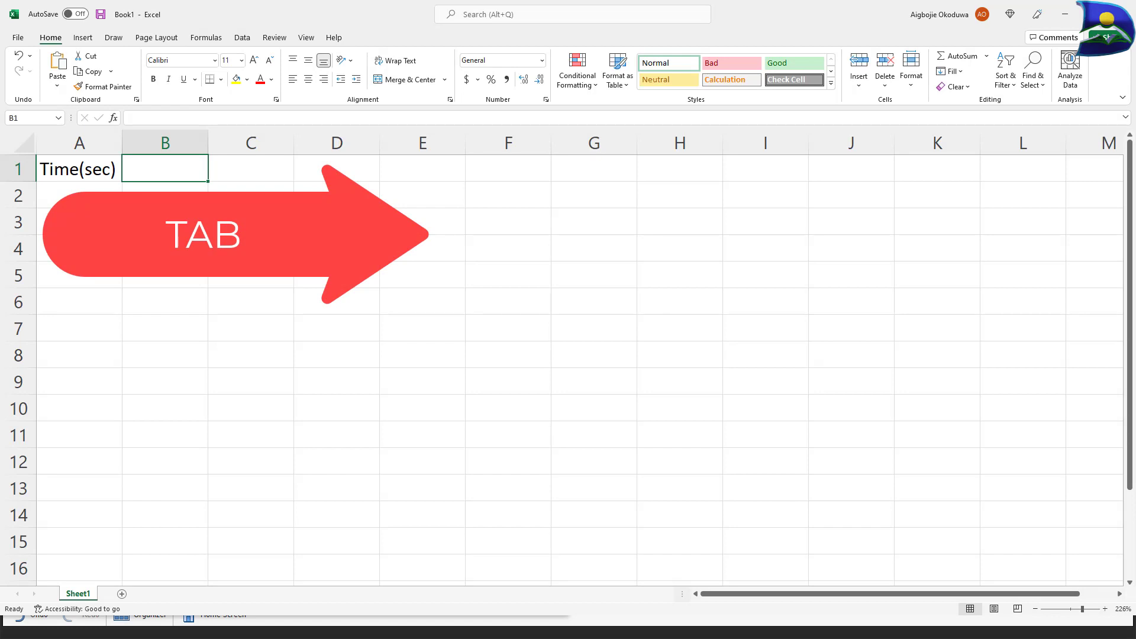
text(P)
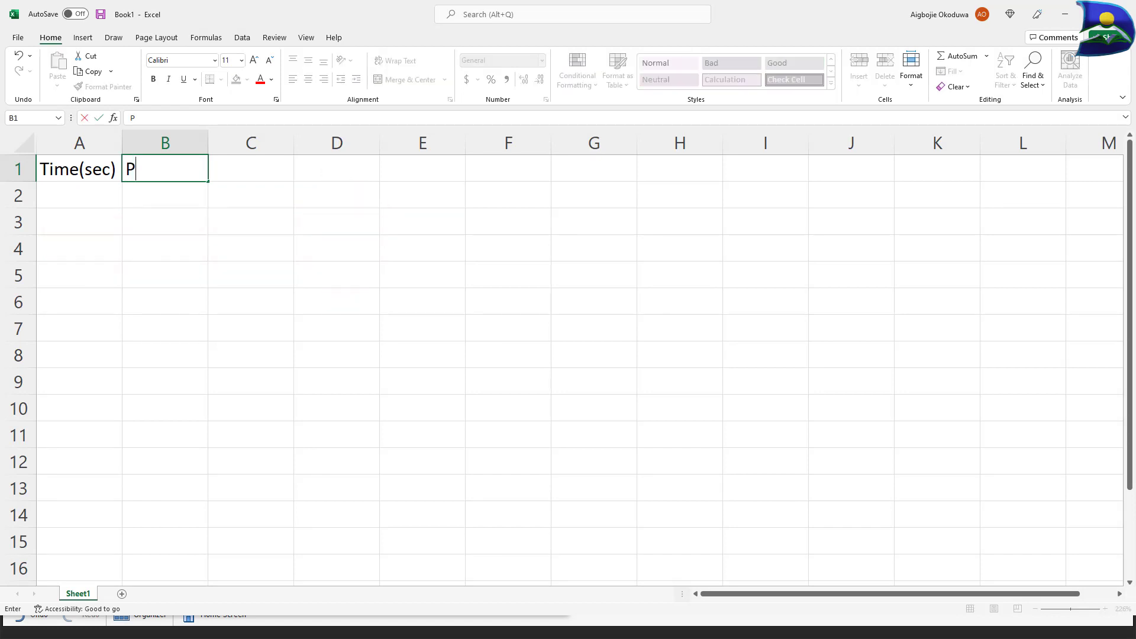
text(osition (m))
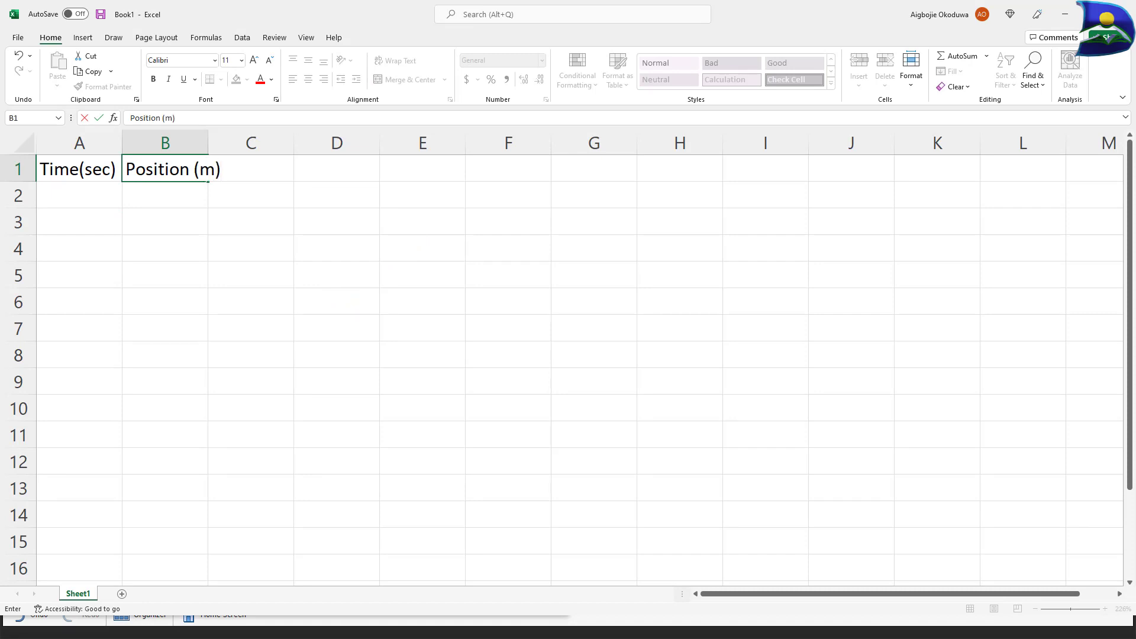
key(Return)
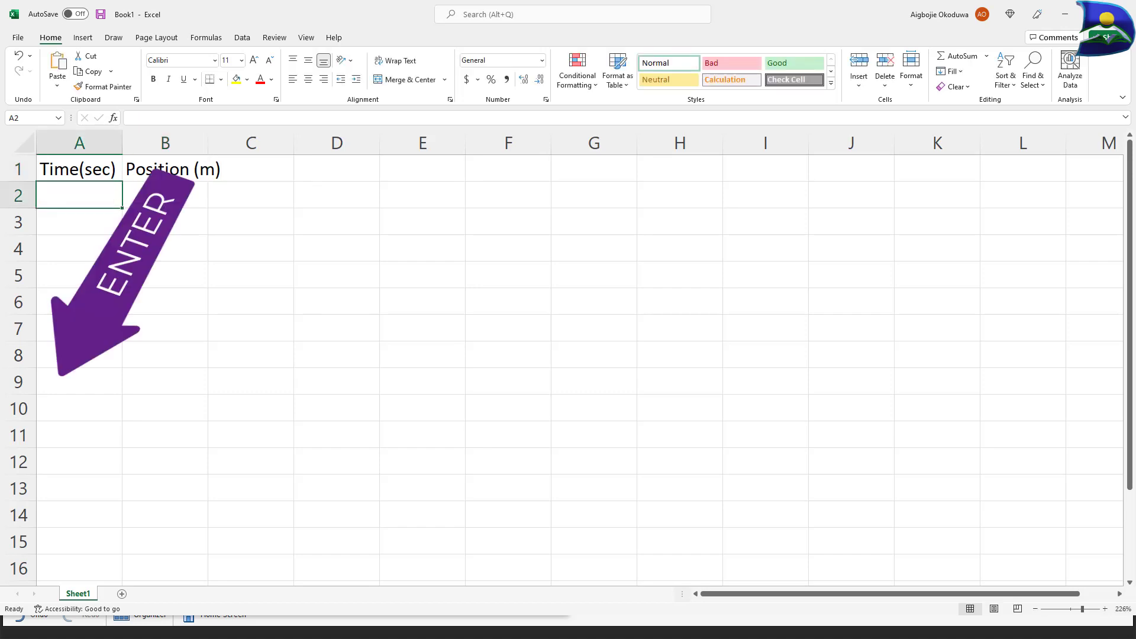
Fill rows 2 to 6 with times 0, 2, 4, 6, 8 and positions 10, 13, 16, 20, 21.
text(0)
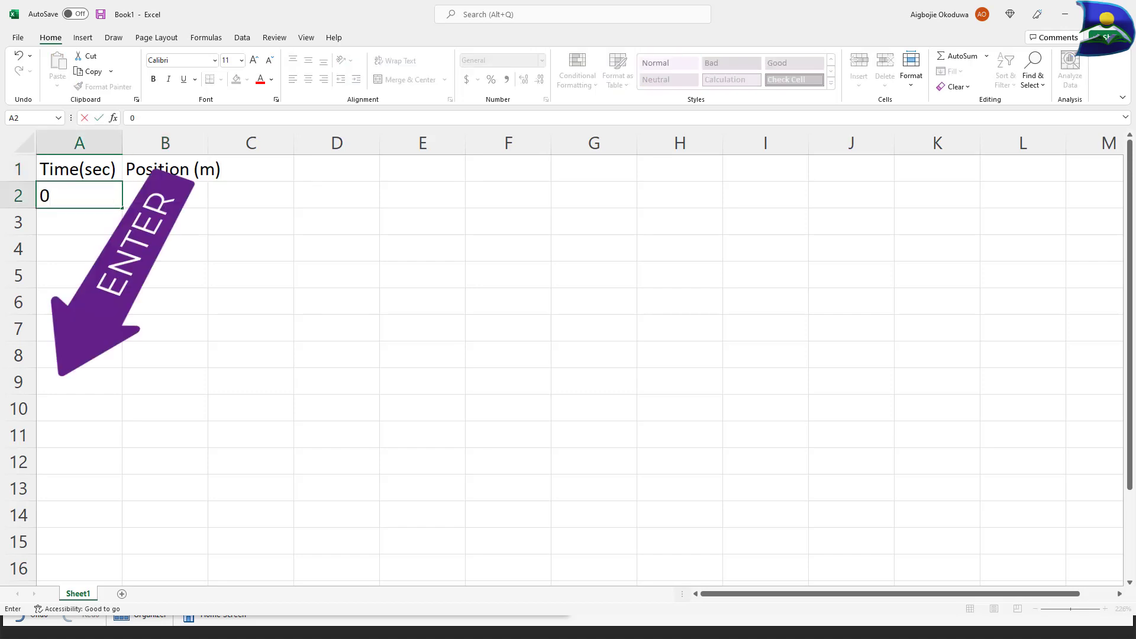
key(Tab)
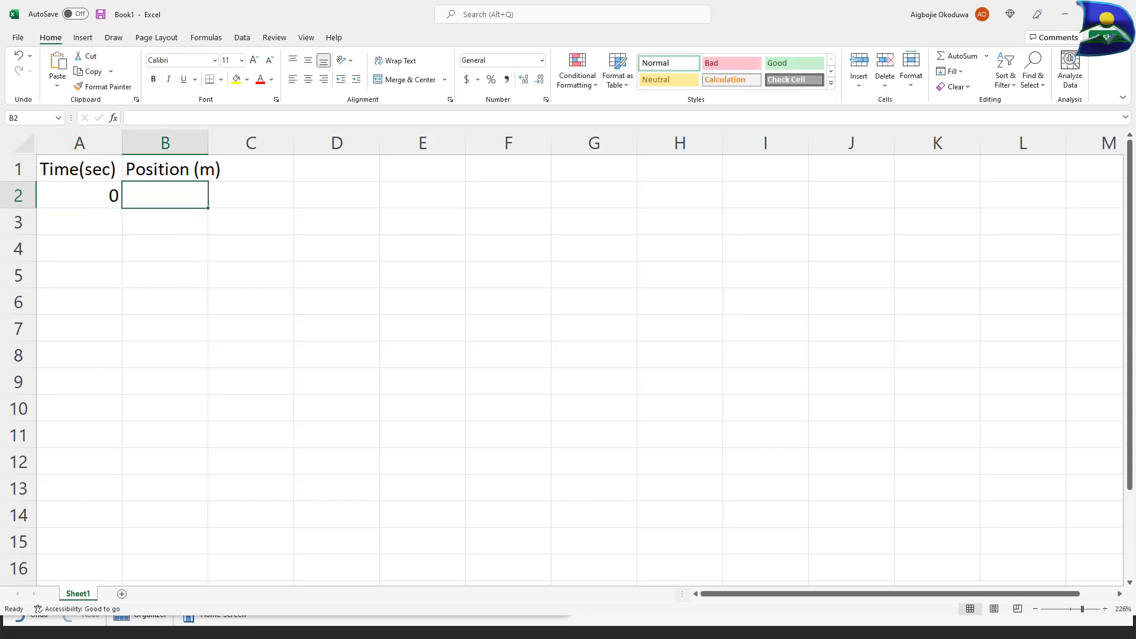
text(10)
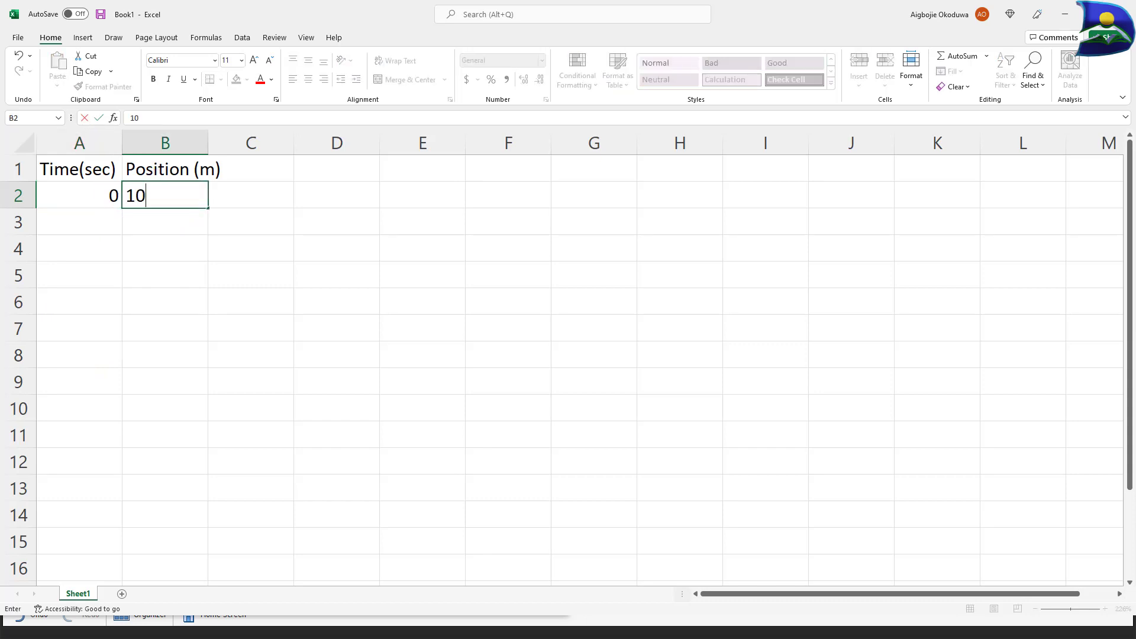
key(Return)
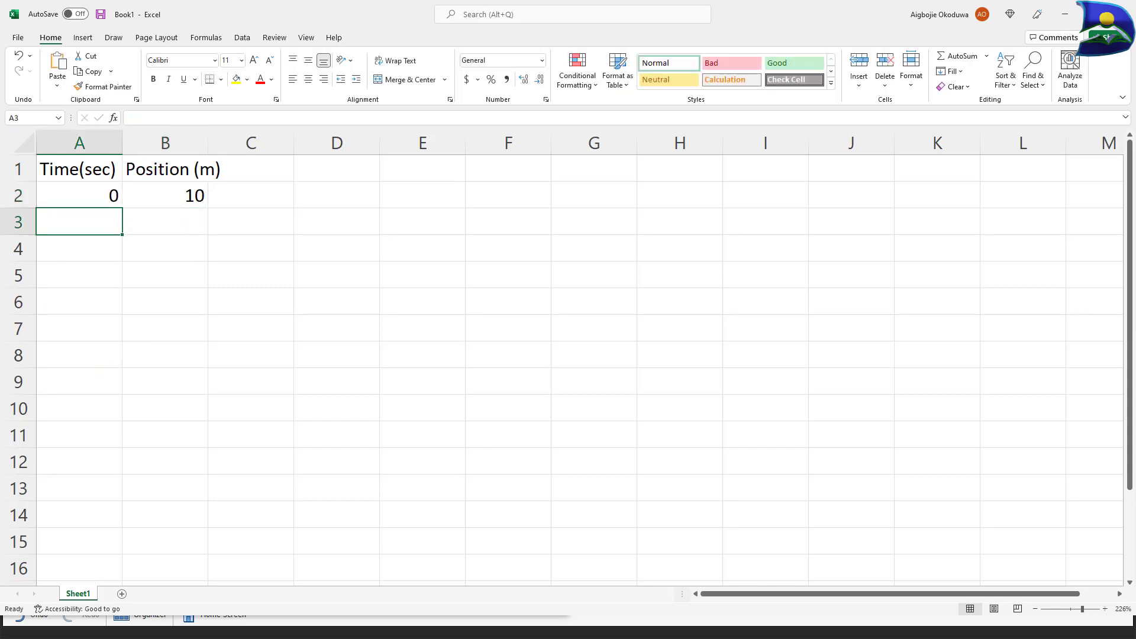
text(2)
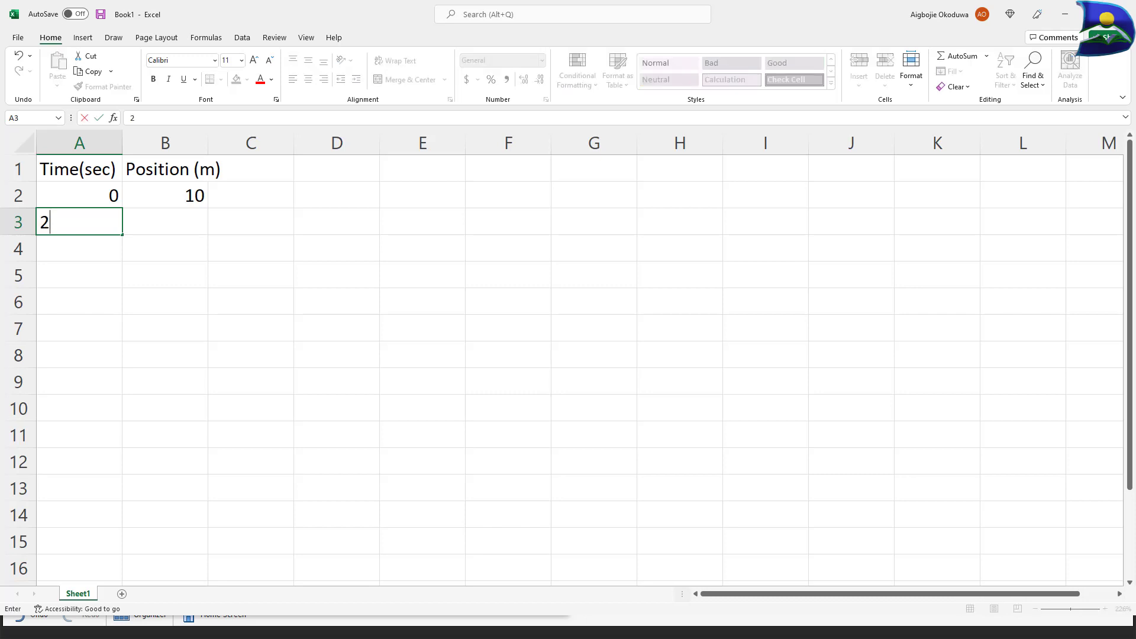
key(Tab)
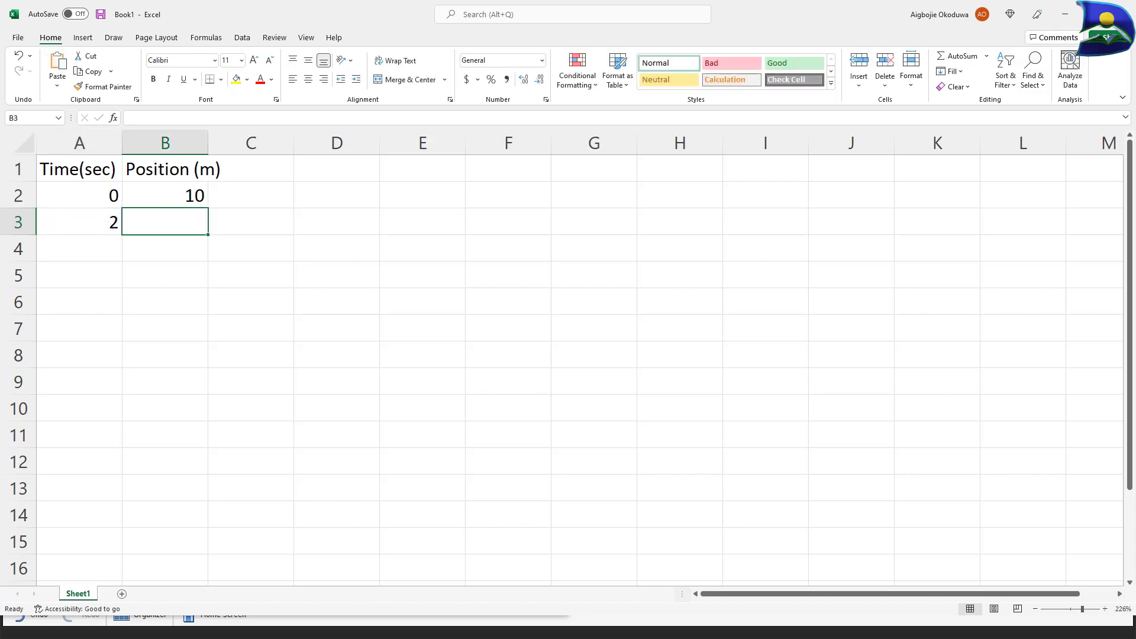
text(12)
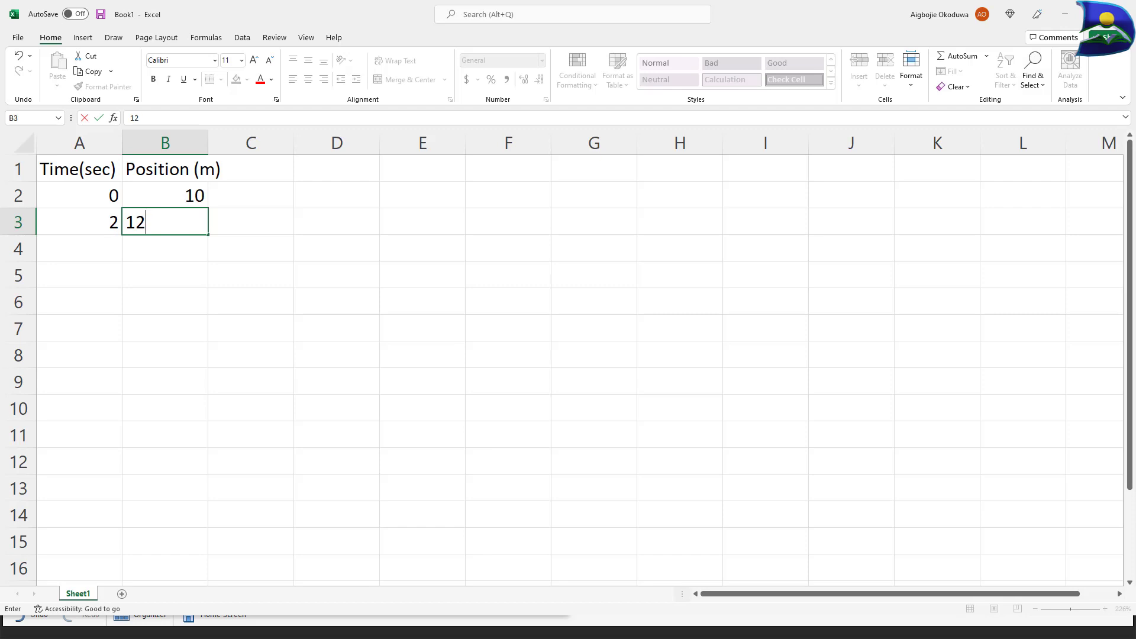
key(BackSpace)
text(3)
text(21)
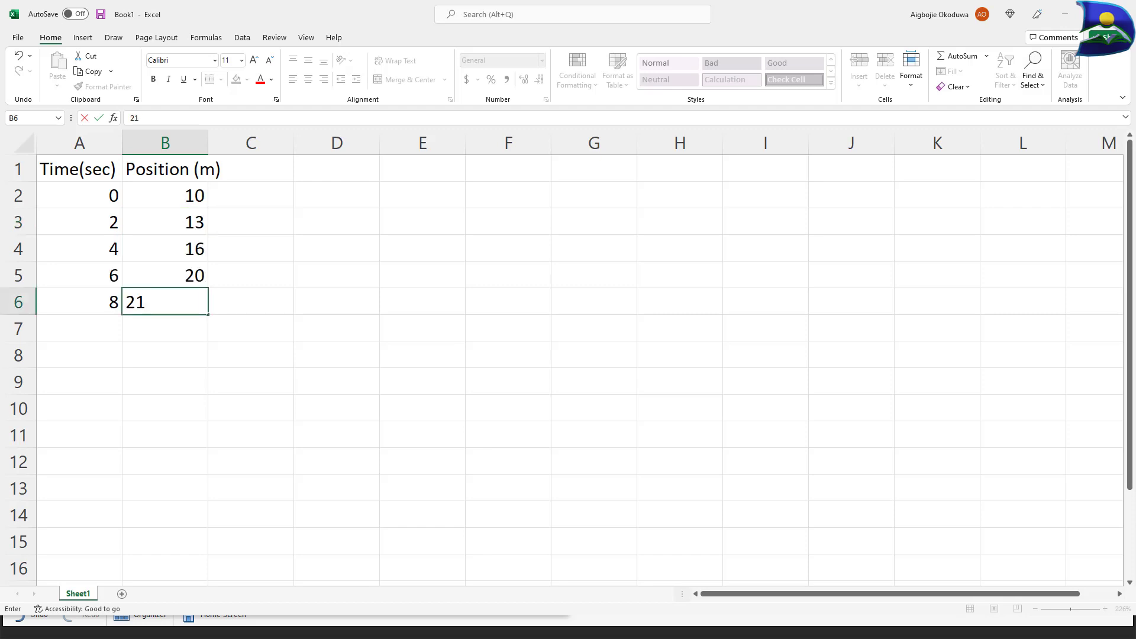
click(139, 329)
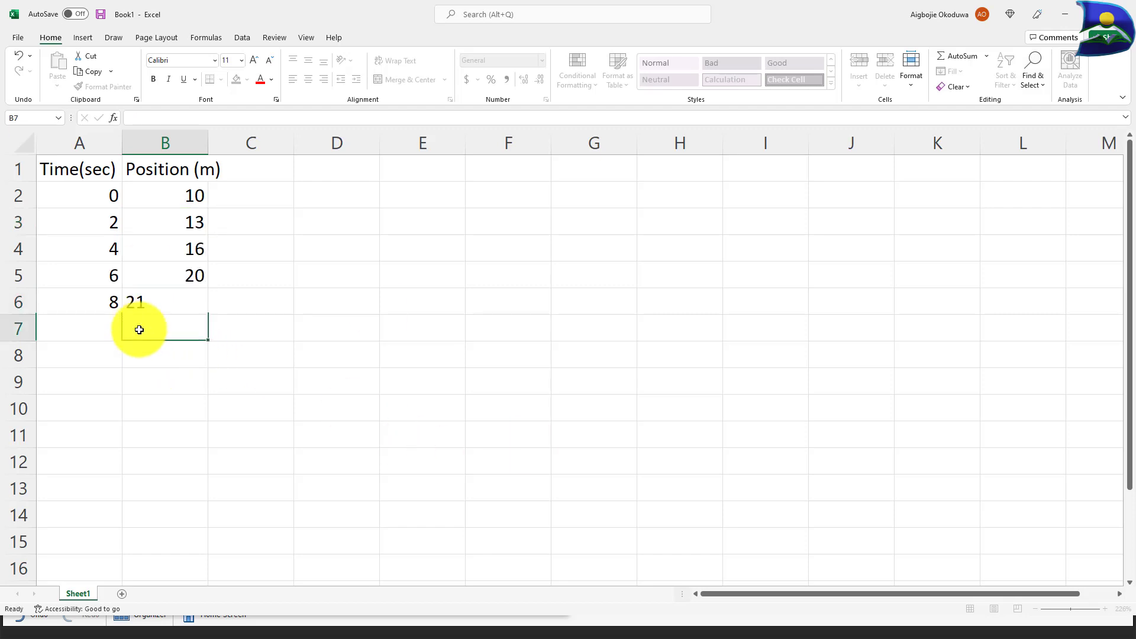
Select the data range A1:B6 including headers and open the recommended charts for it.
click(71, 169)
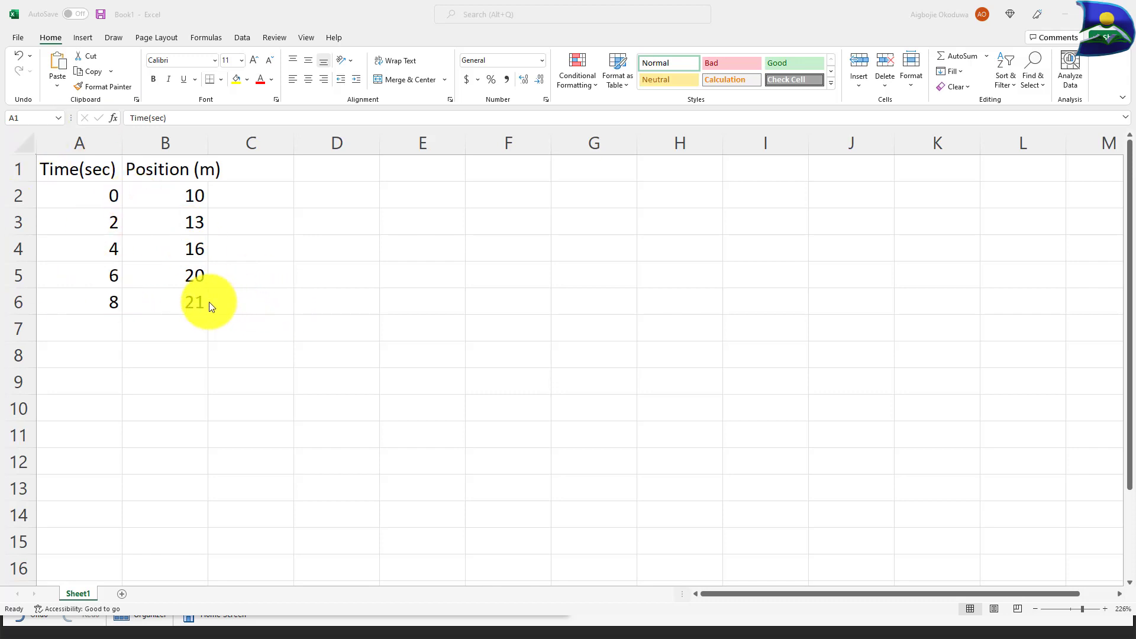
click(84, 37)
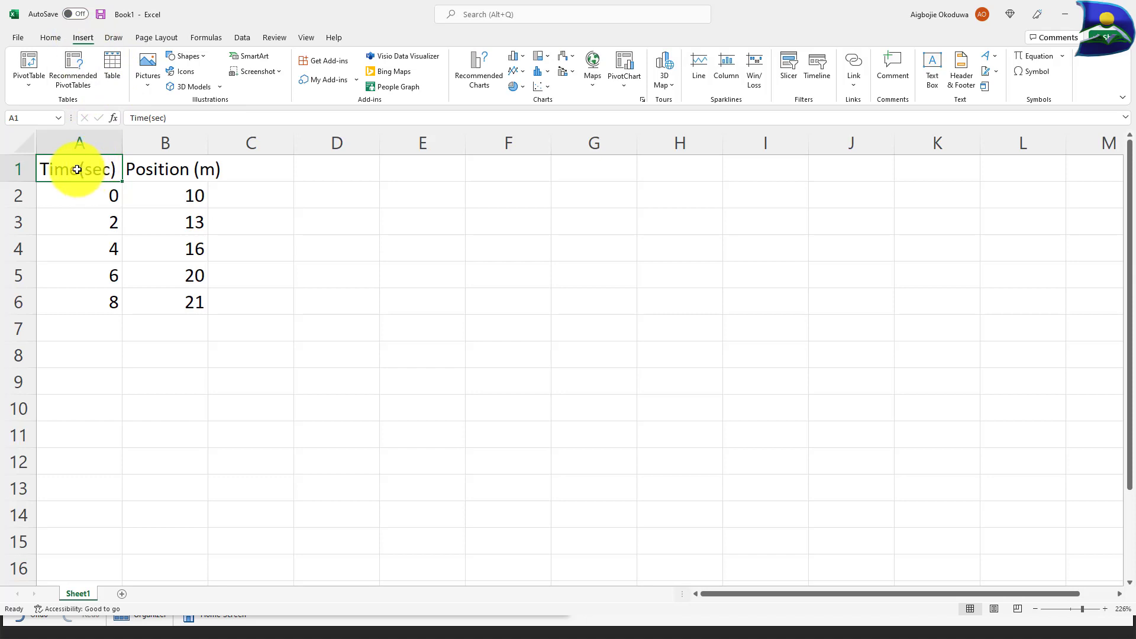
drag(77, 170, 153, 304)
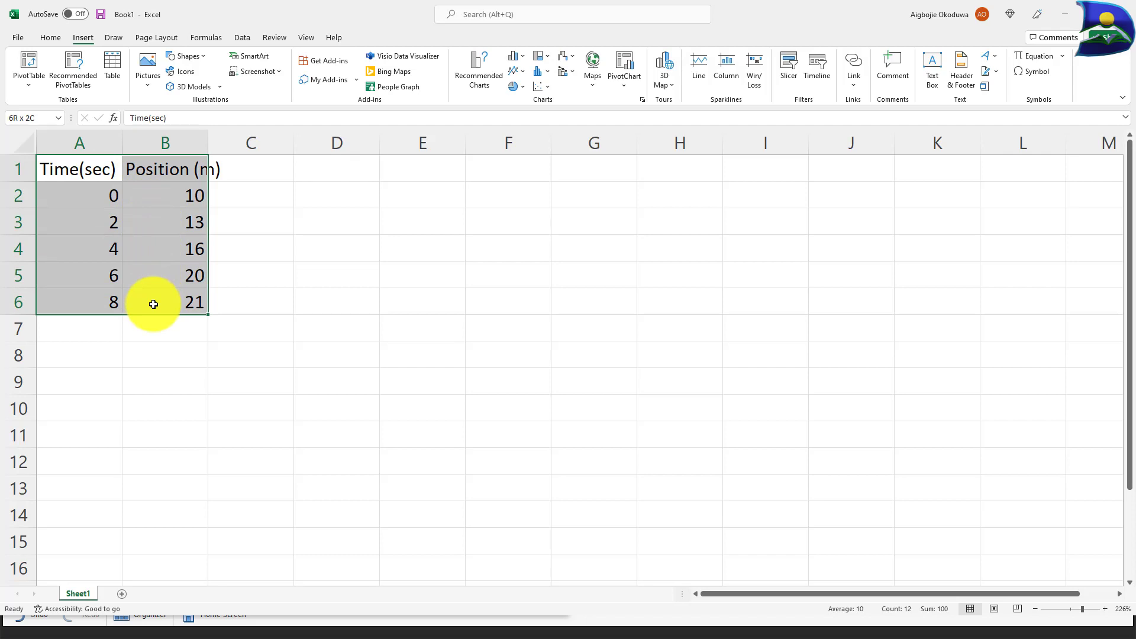
drag(153, 304, 153, 304)
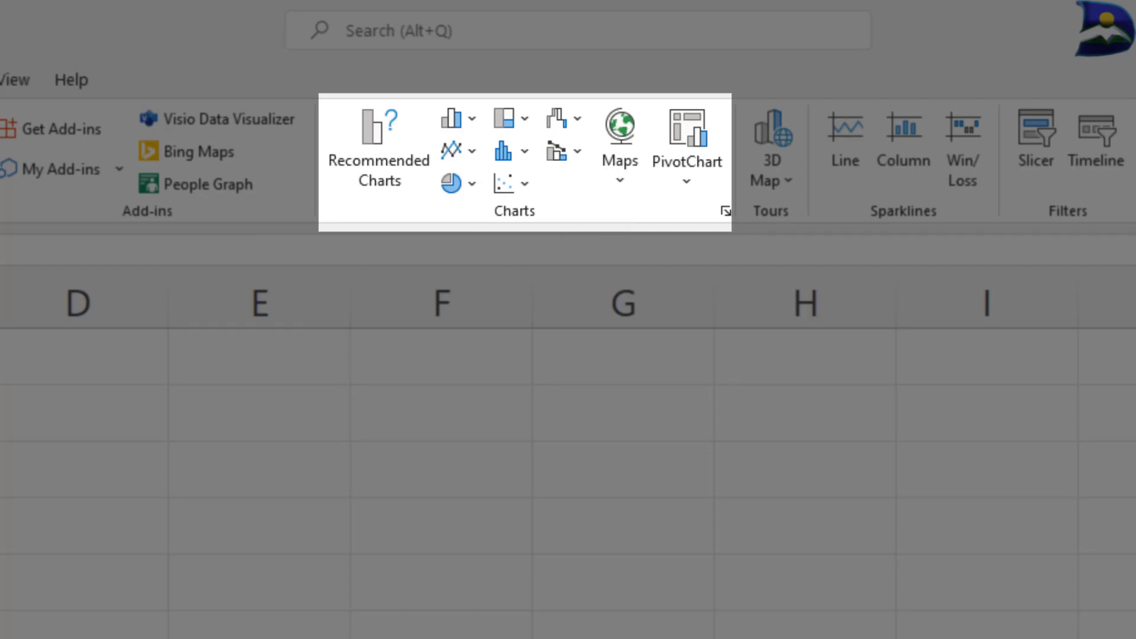
click(381, 155)
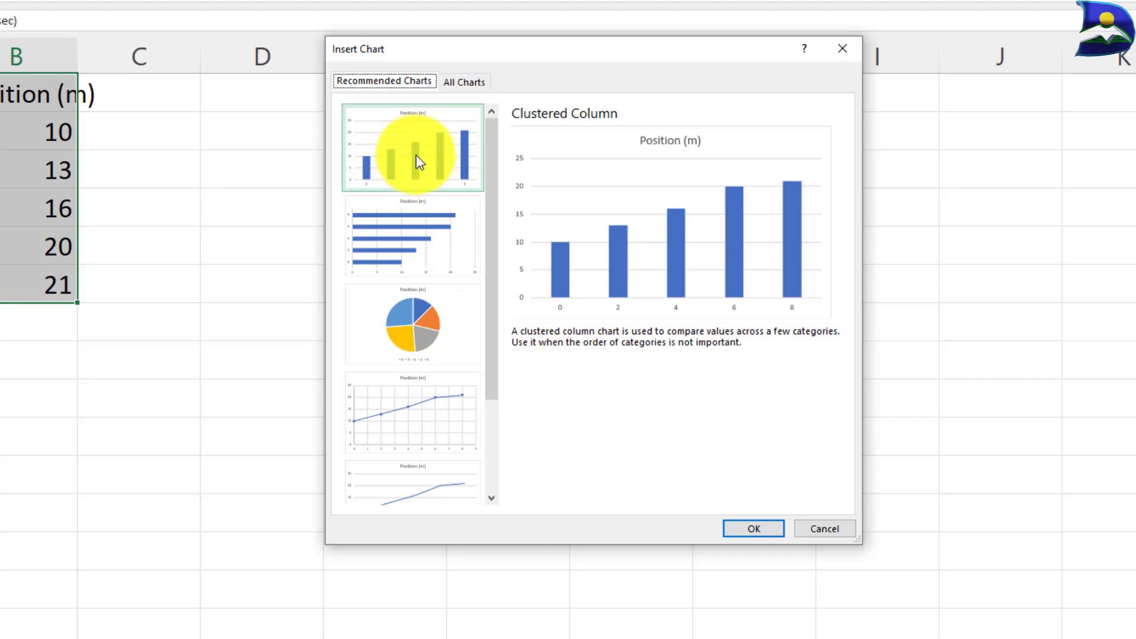
Preview the Clustered Bar, Pie, Scatter and Line recommendations, and insert the Scatter chart with connected points.
click(416, 243)
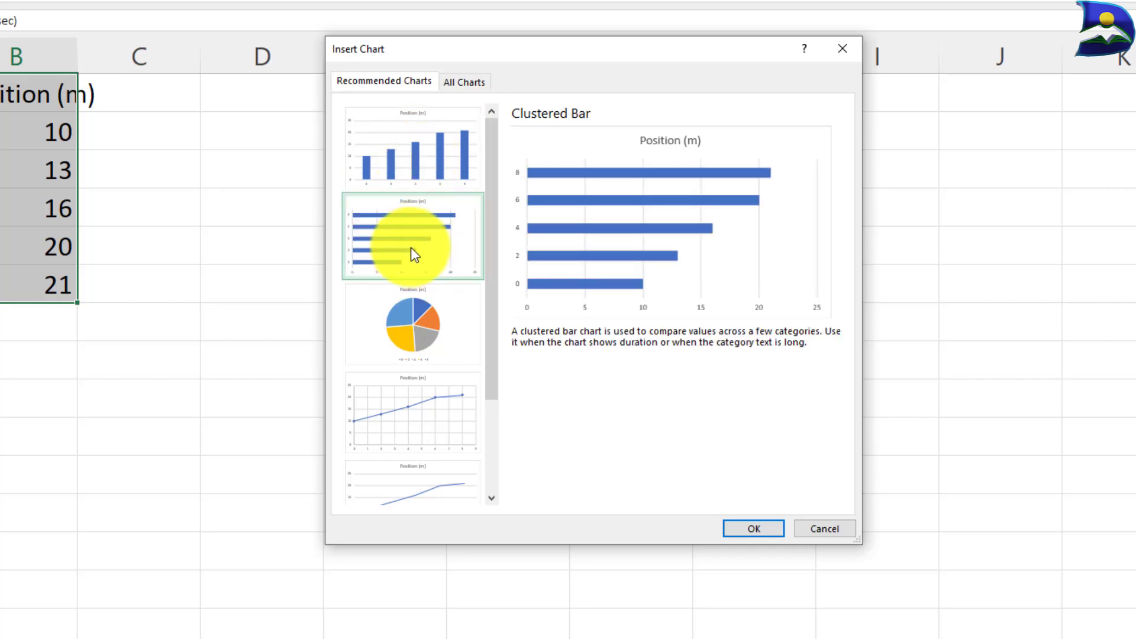
click(399, 325)
scroll(414, 332, down, 2)
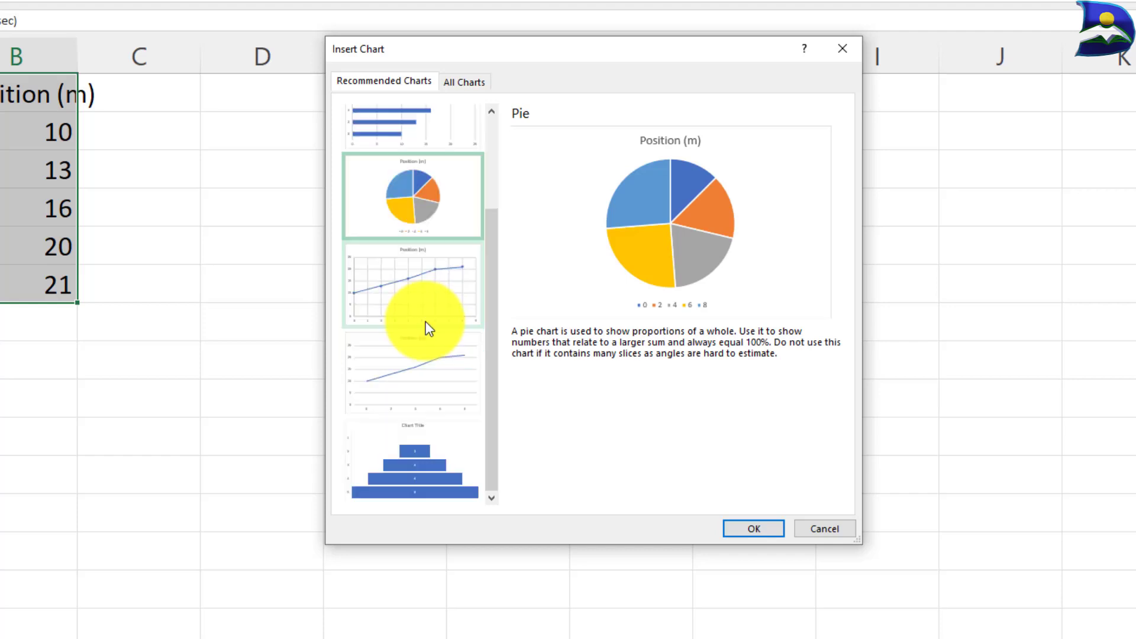
click(414, 252)
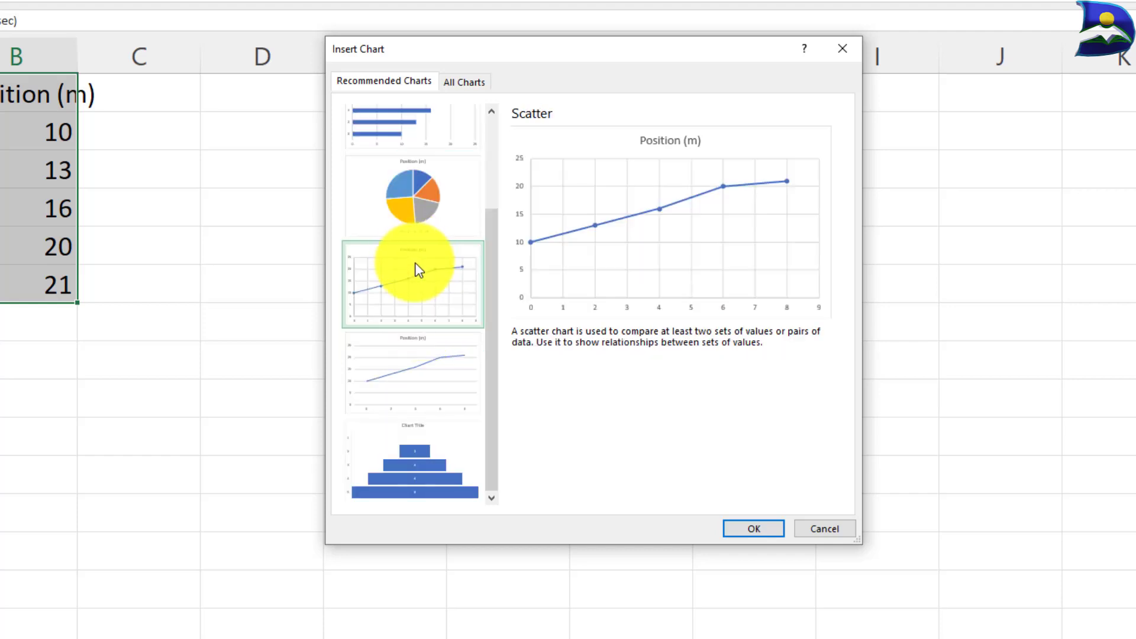
click(403, 376)
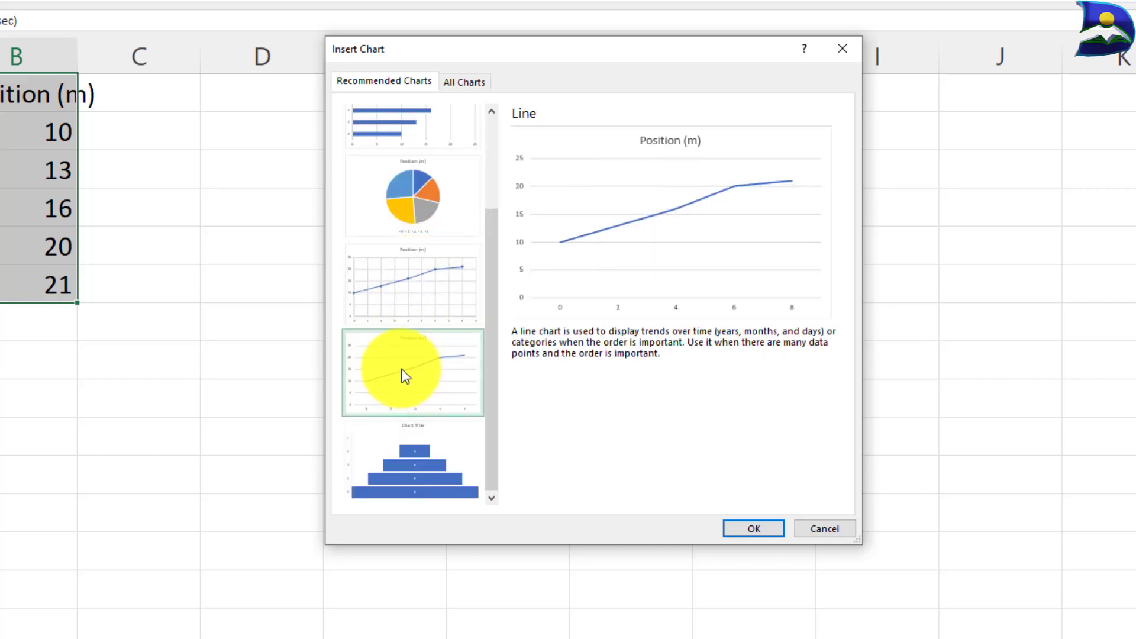
click(420, 281)
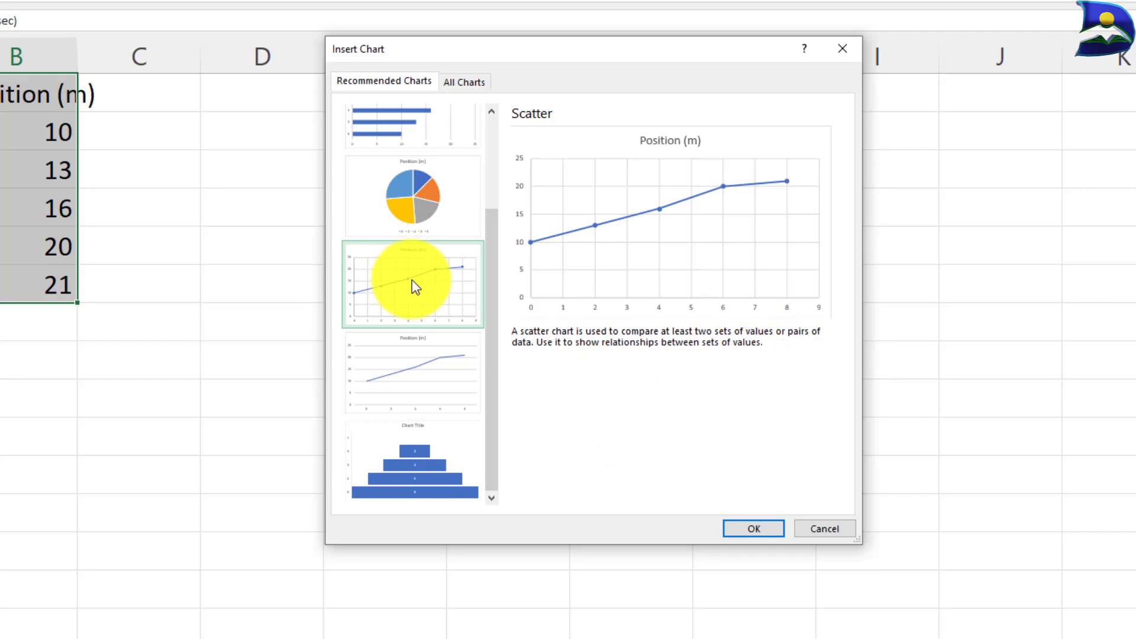
click(753, 529)
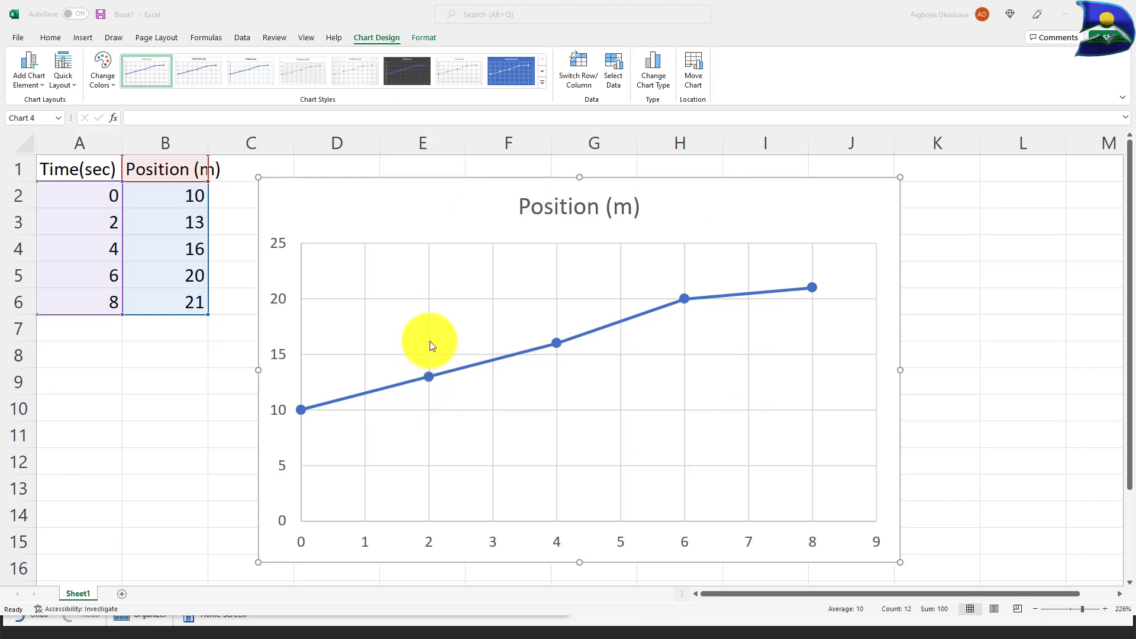
Browse and preview the available chart styles for the scatter chart.
click(412, 73)
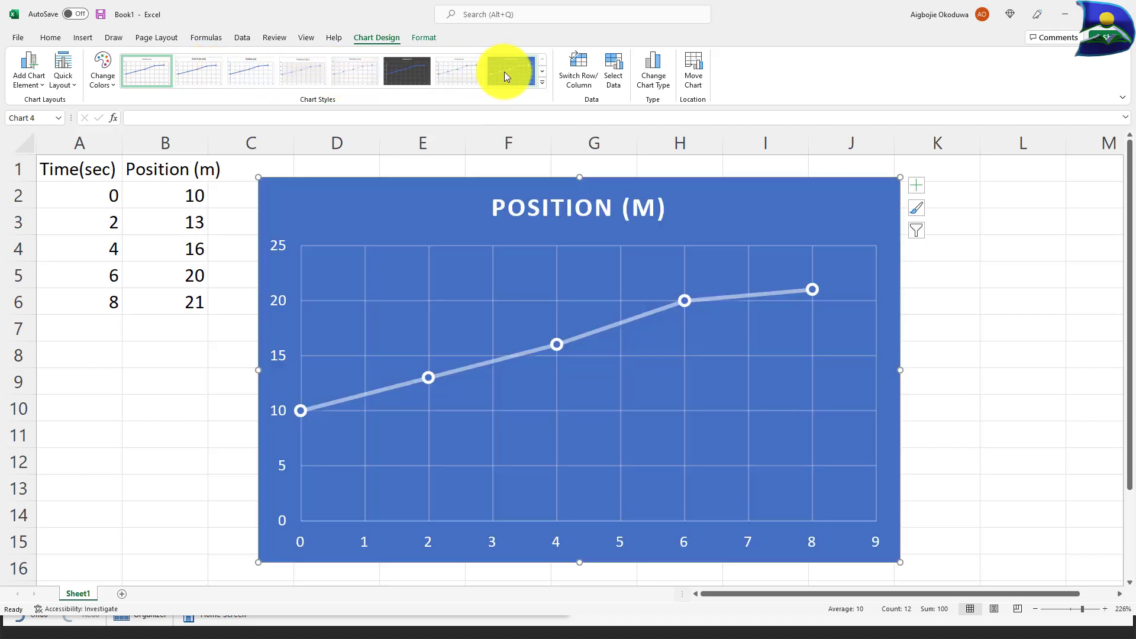
click(541, 71)
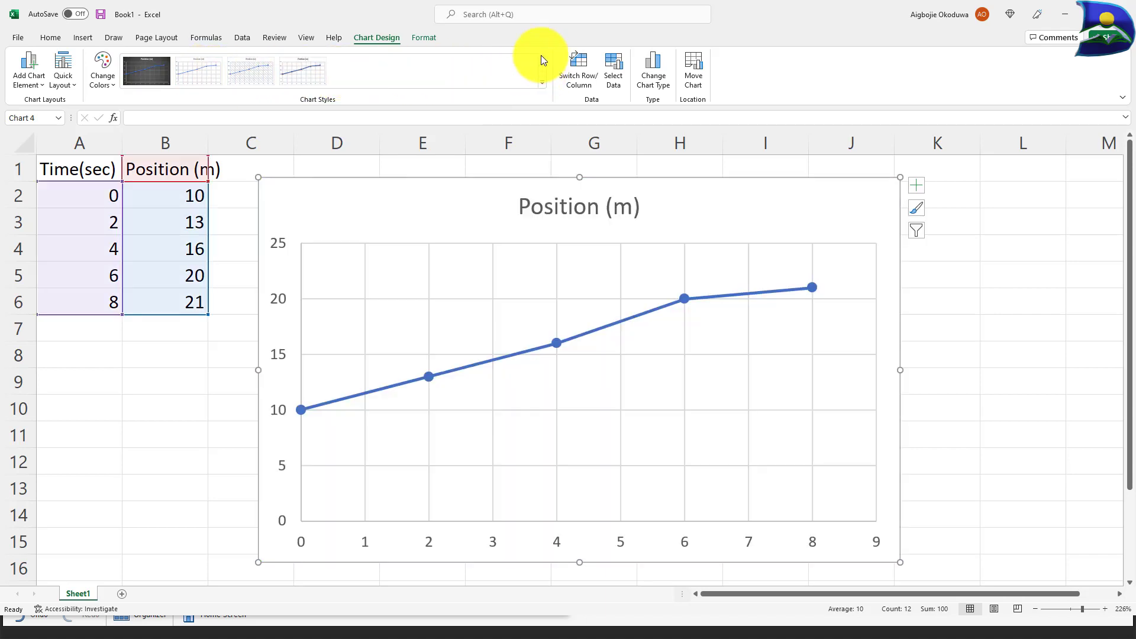
click(542, 59)
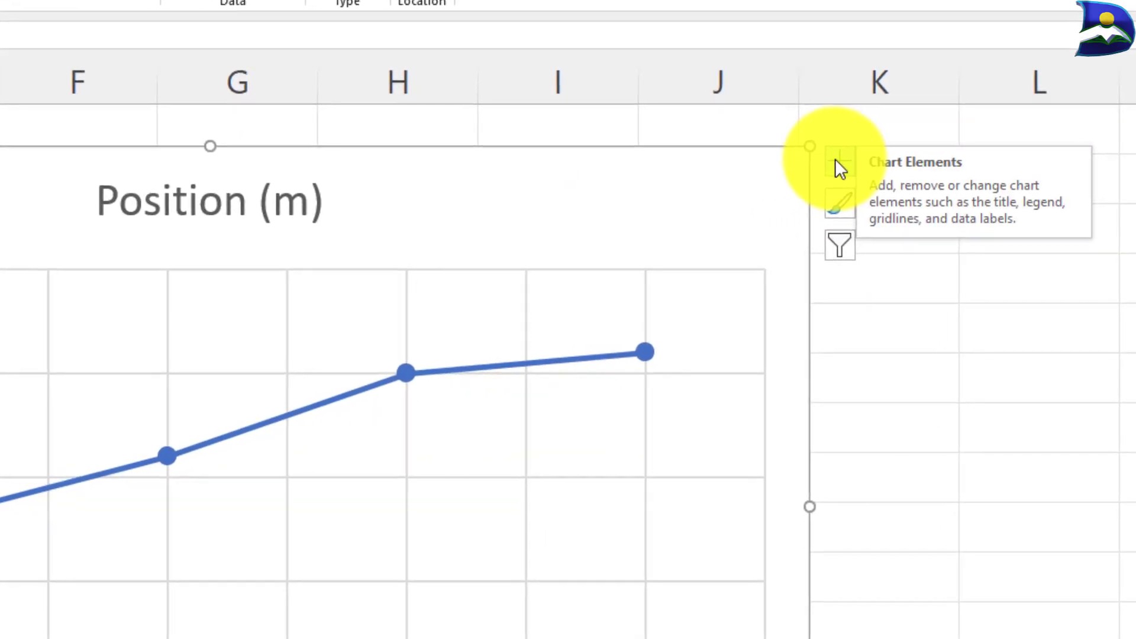
Add axis titles to the chart, and switch the axes and the chart title off and back on.
click(840, 161)
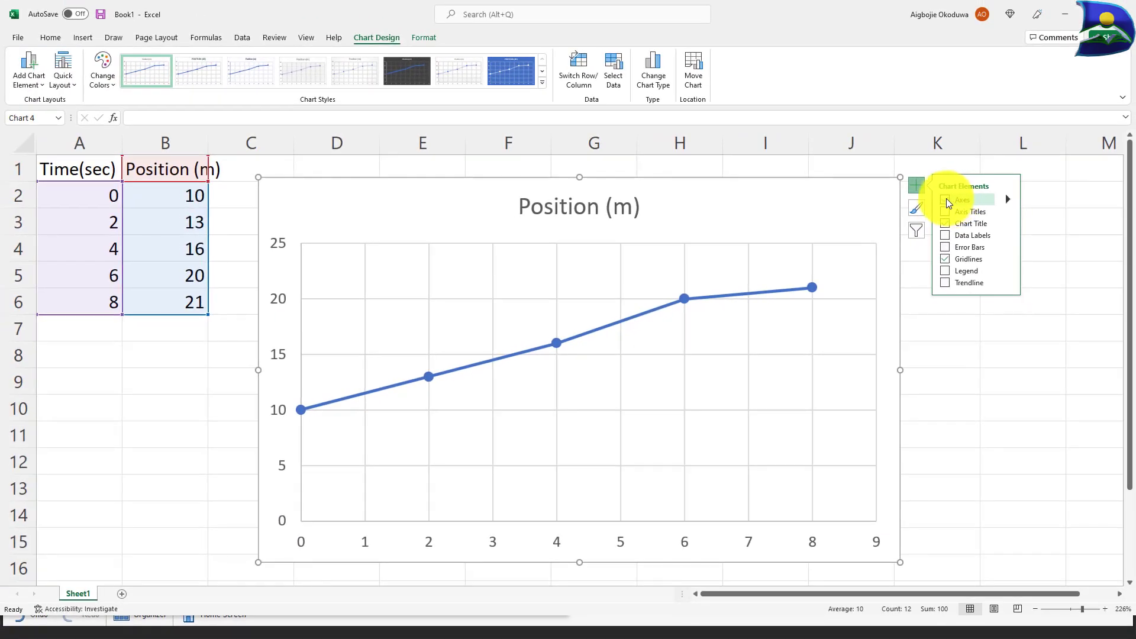
click(945, 201)
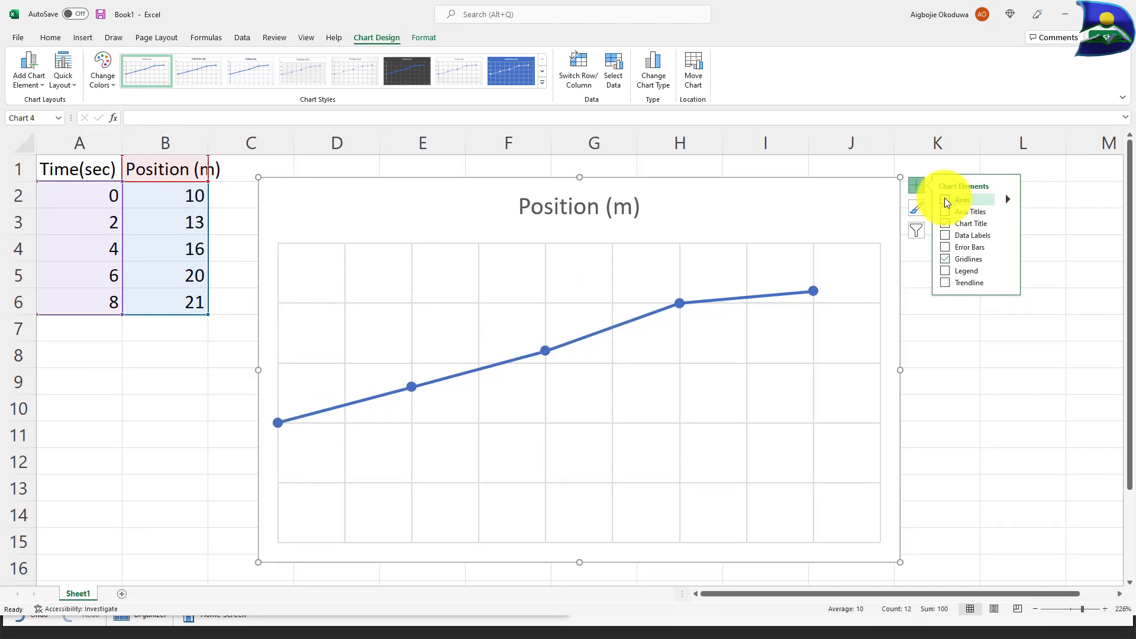
click(945, 202)
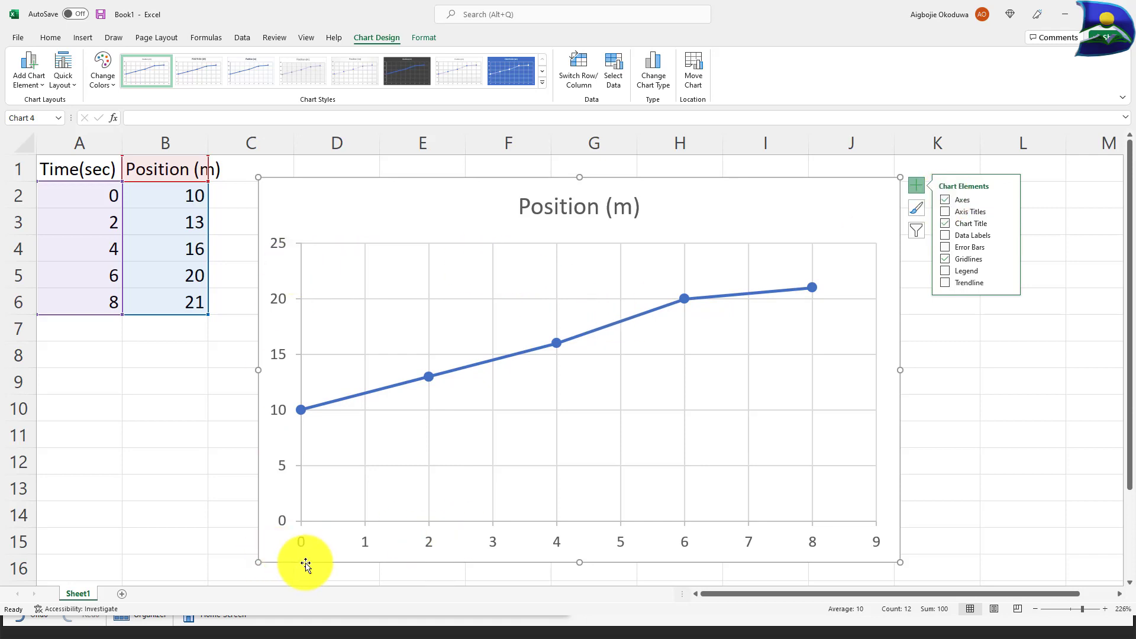
click(947, 211)
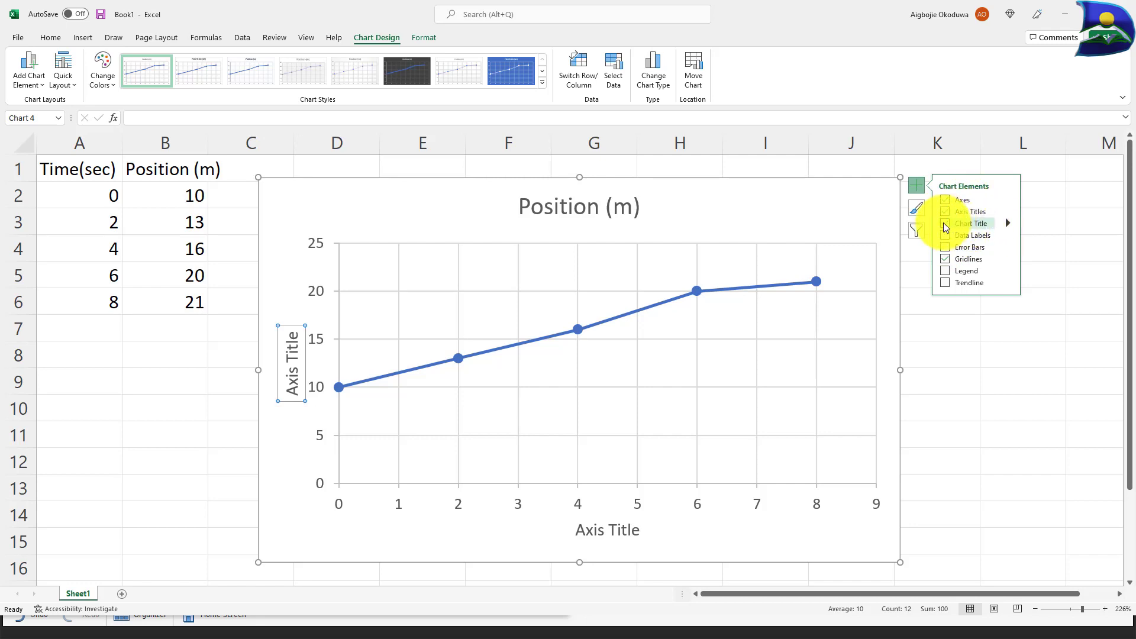
click(946, 224)
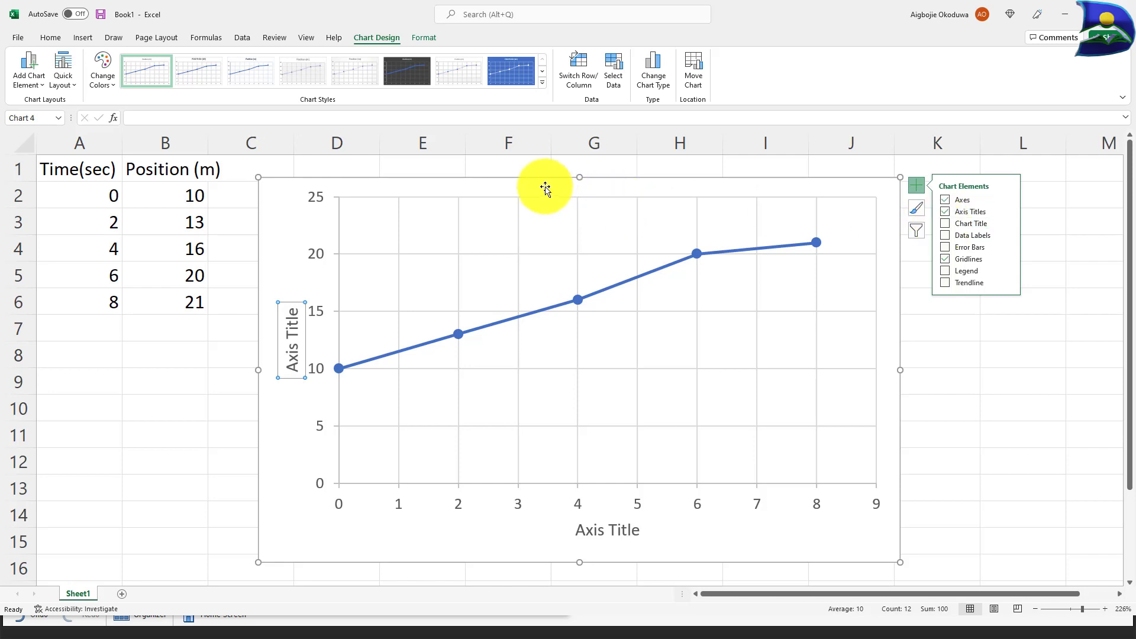
click(946, 224)
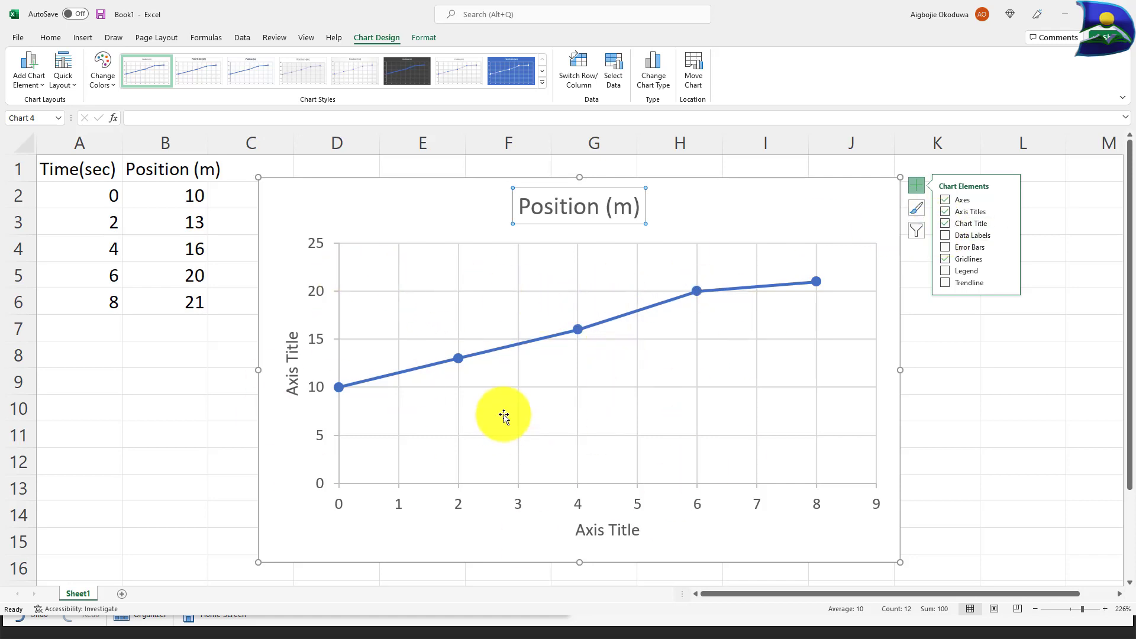
Add data labels to the chart points and display them as data callouts.
click(945, 237)
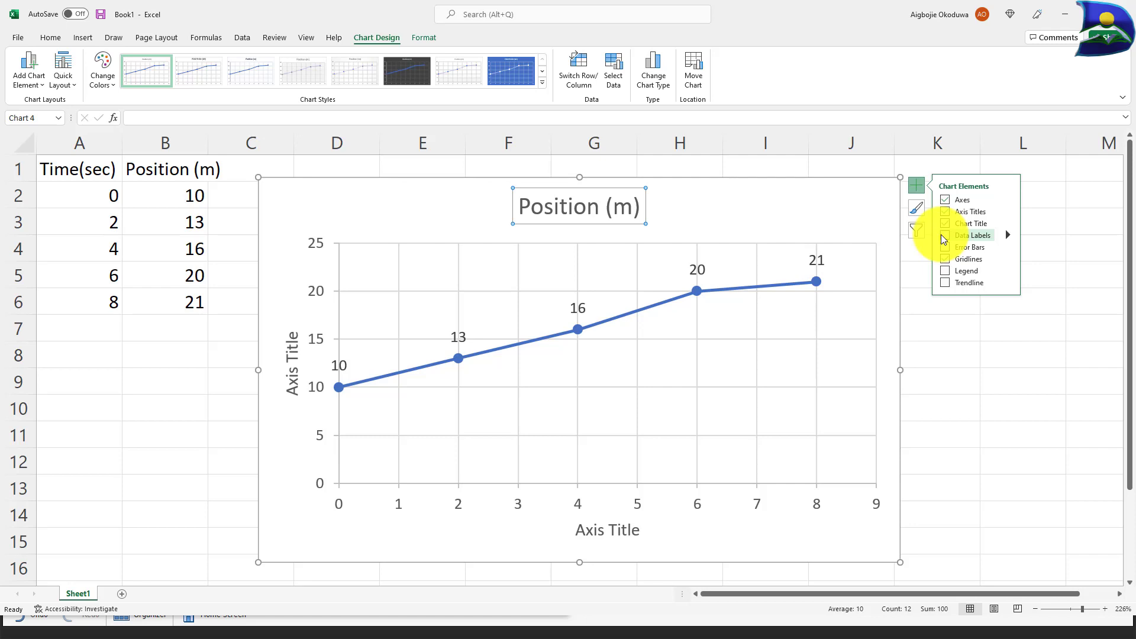
click(944, 239)
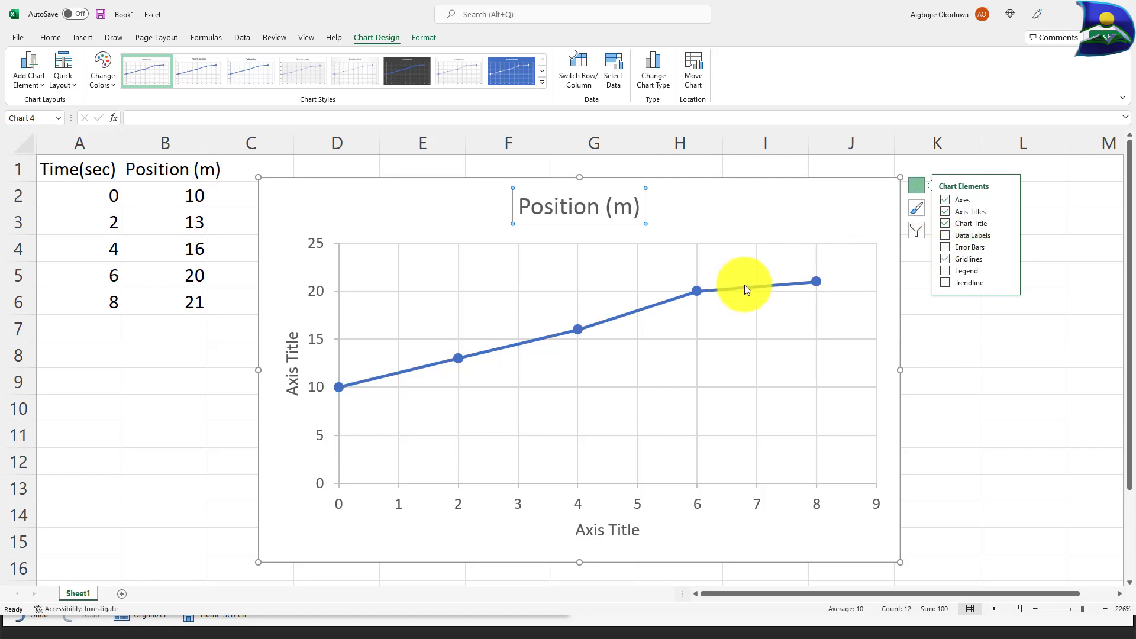
click(959, 236)
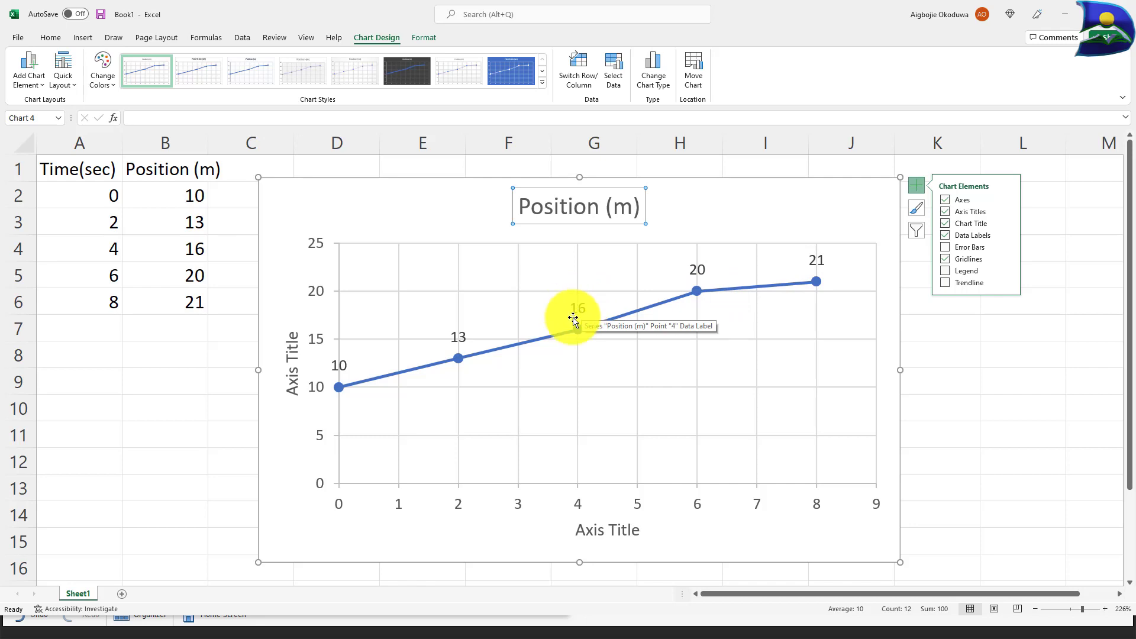
click(1010, 236)
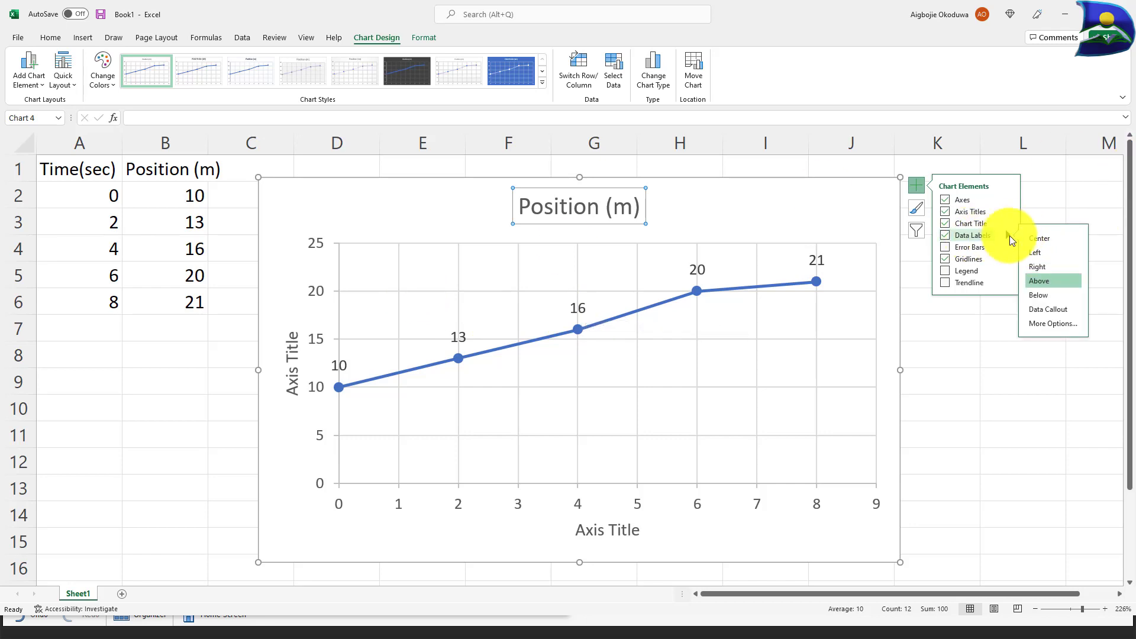
click(1049, 307)
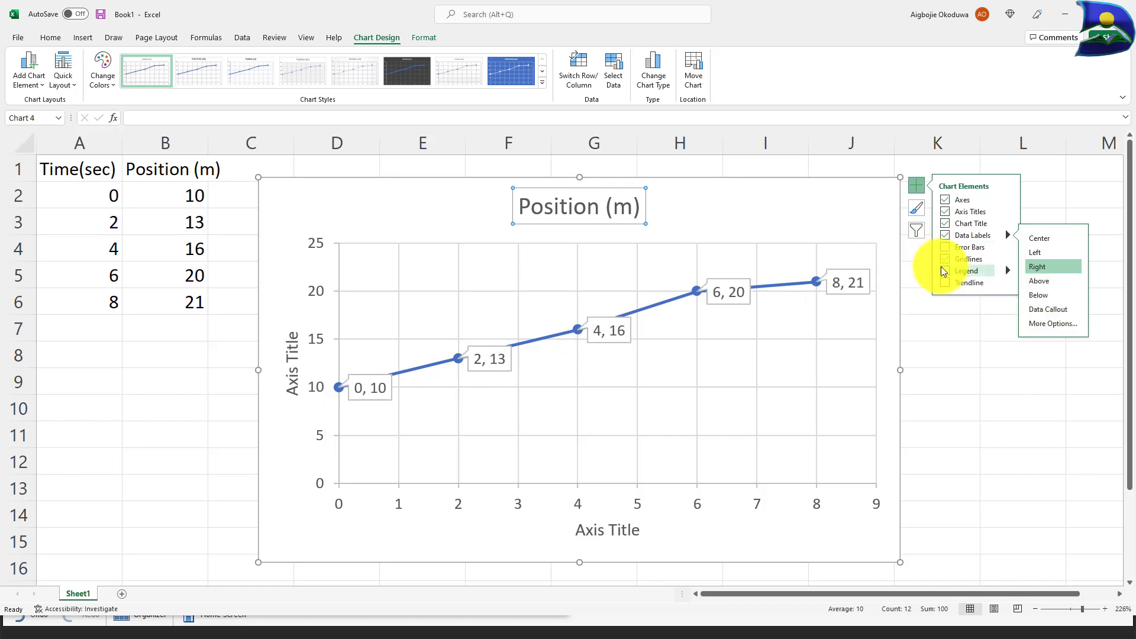
Try out error bars and a legend on the chart, switching each one on and back off.
click(945, 248)
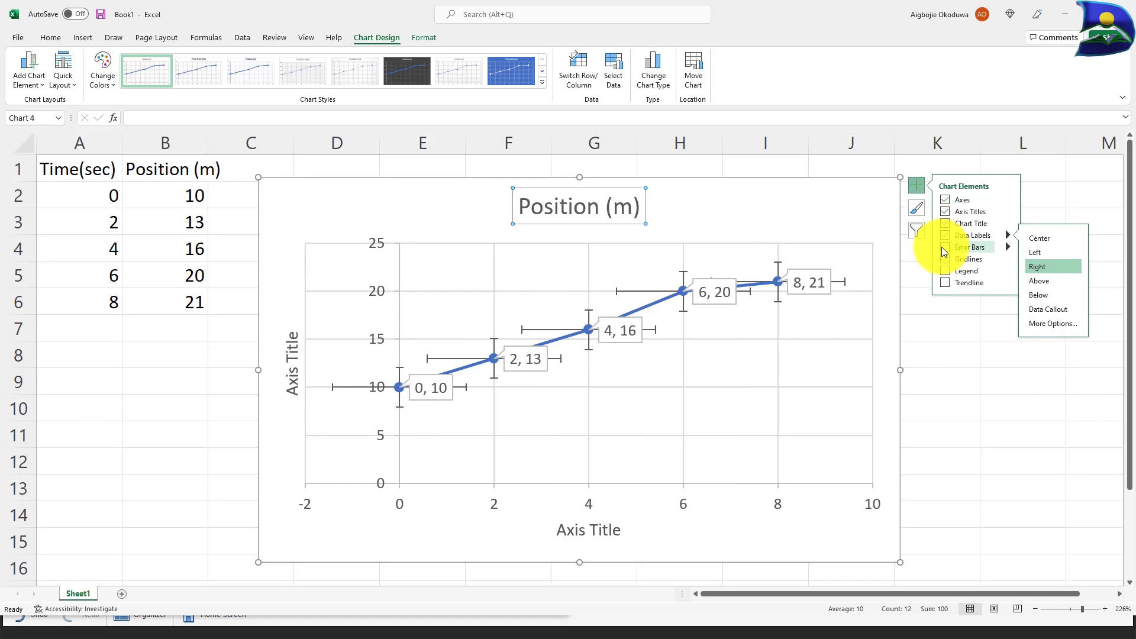
click(945, 248)
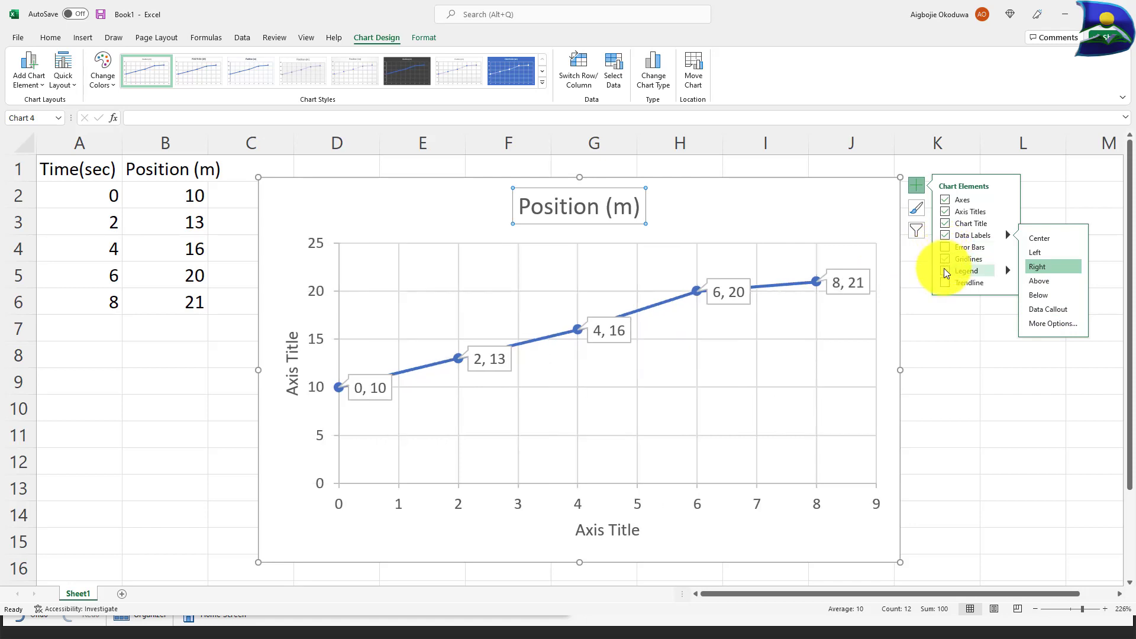
click(944, 270)
click(943, 272)
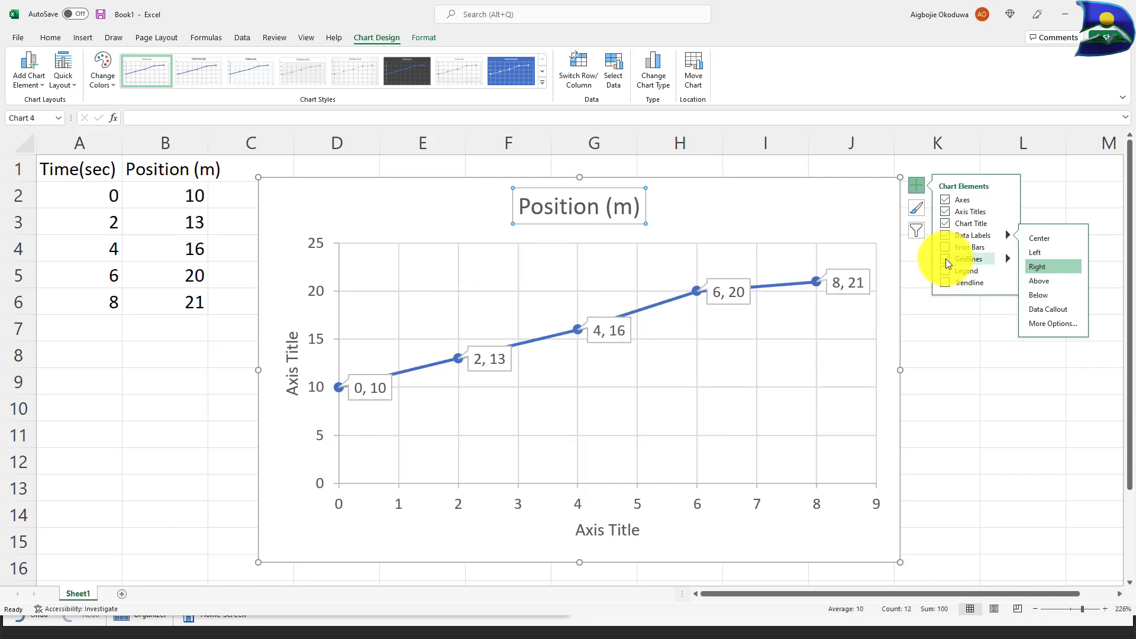
Add primary minor horizontal and primary minor vertical gridlines to the chart, keeping both sets of major gridlines.
click(1009, 258)
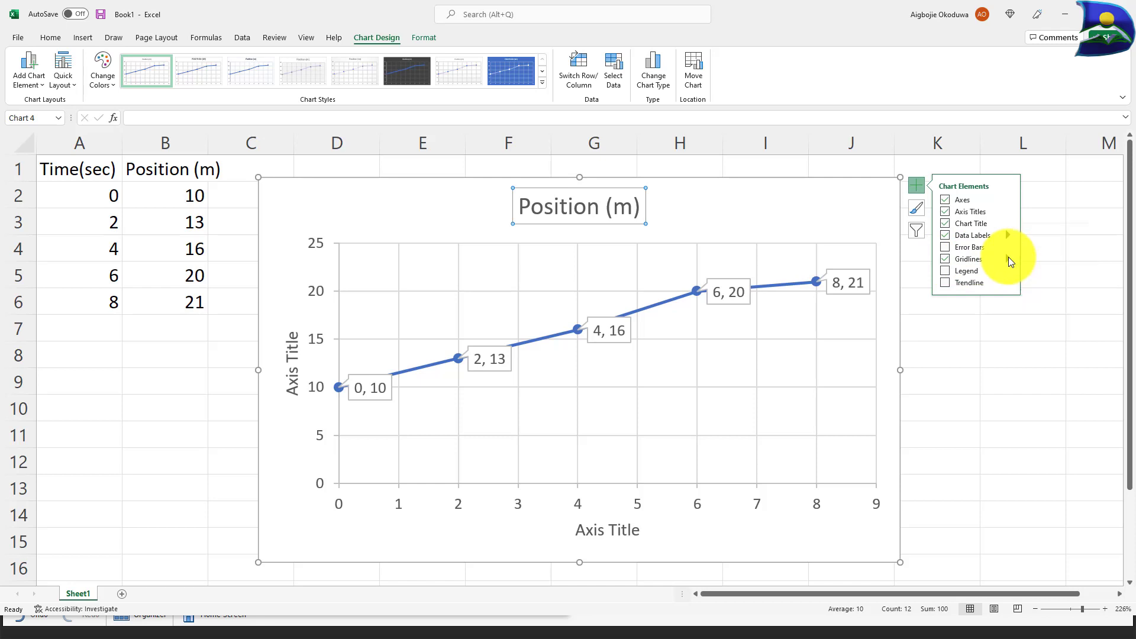
click(1031, 273)
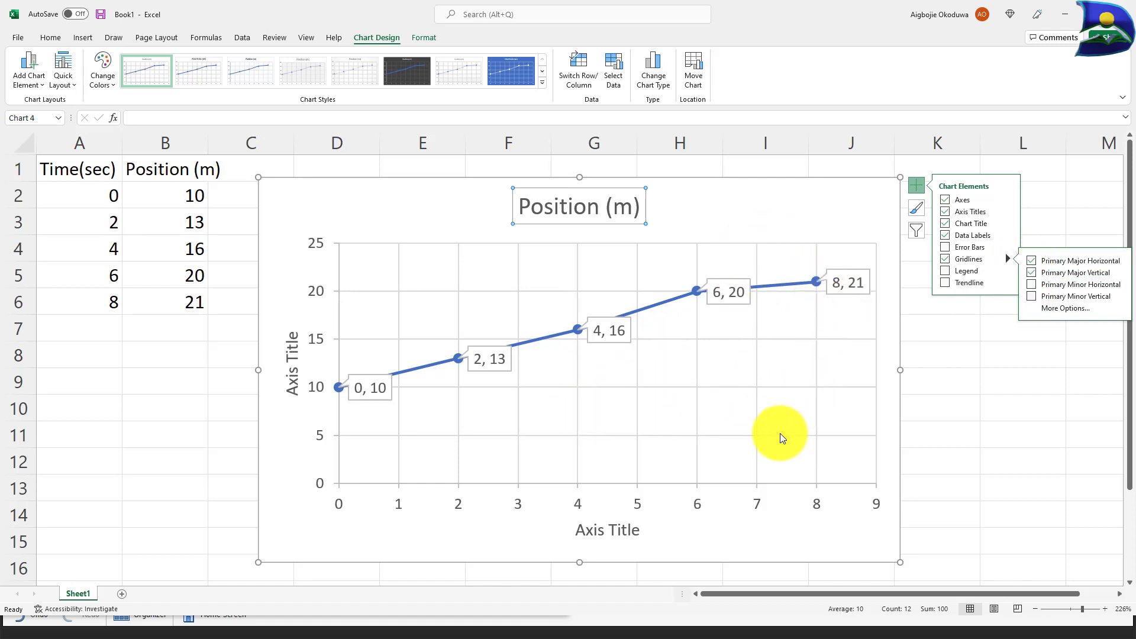
click(1030, 285)
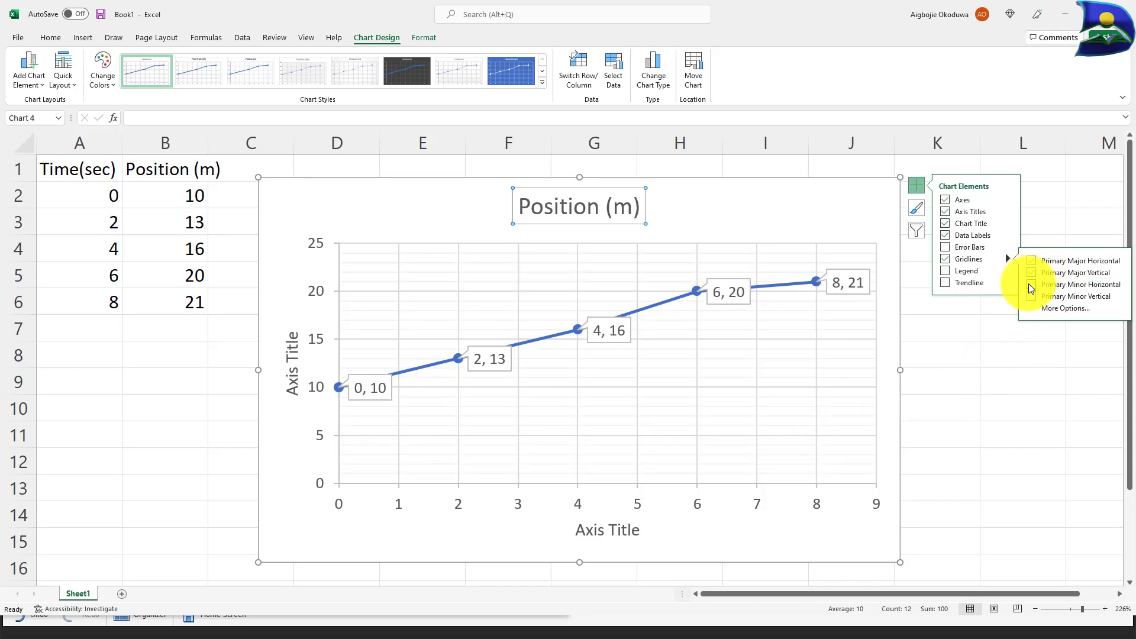
click(1031, 297)
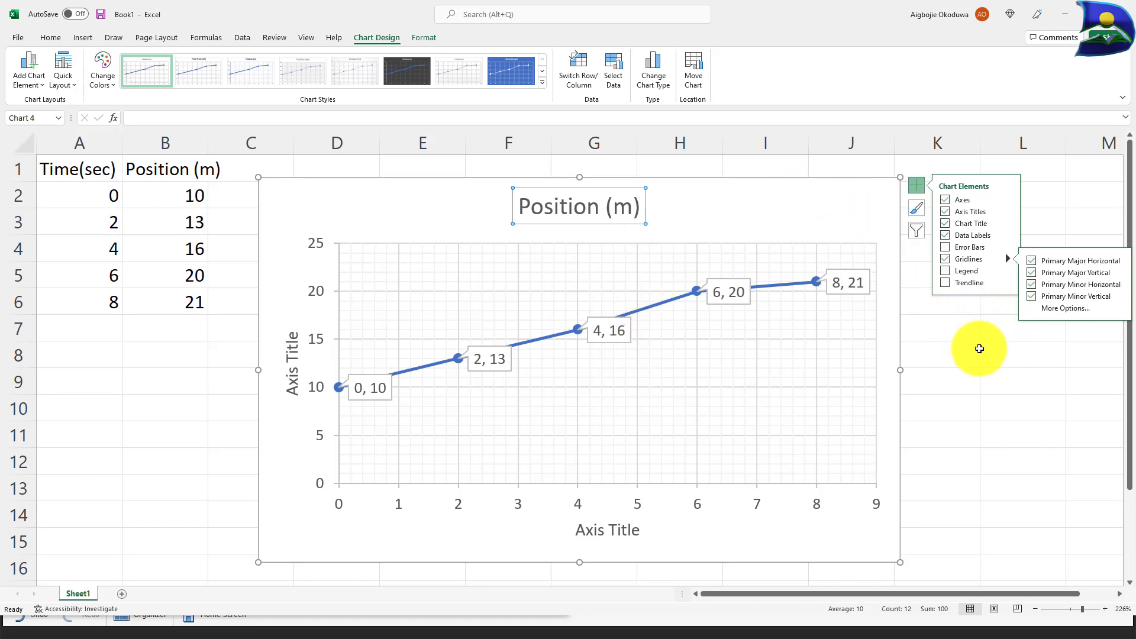
Add a trendline to the Position series, leaving the legend off.
click(945, 271)
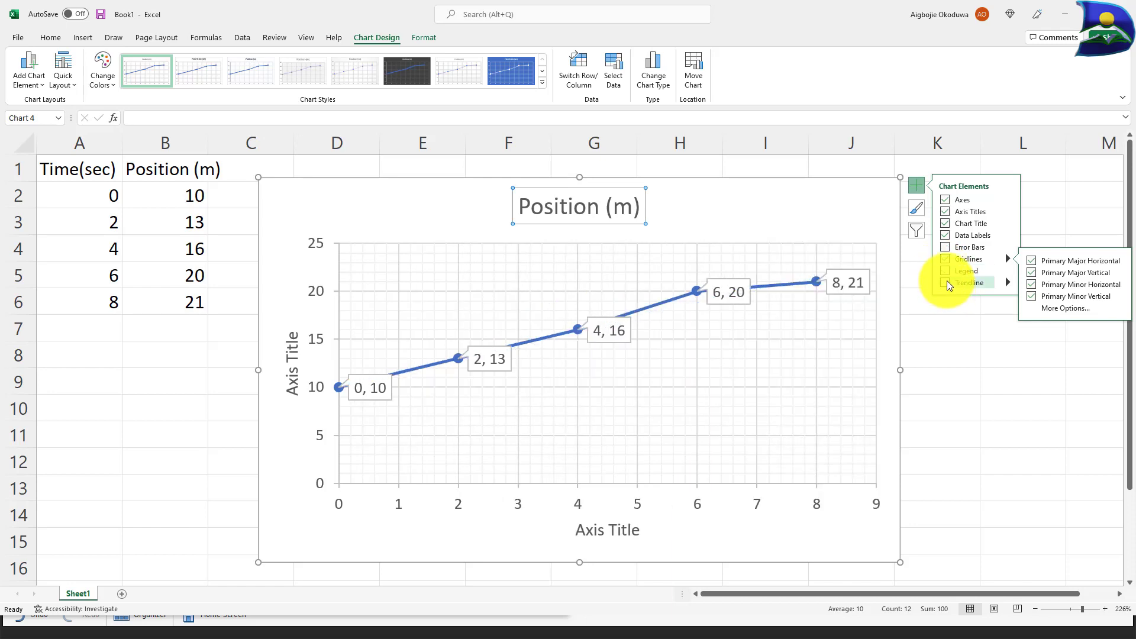
click(945, 282)
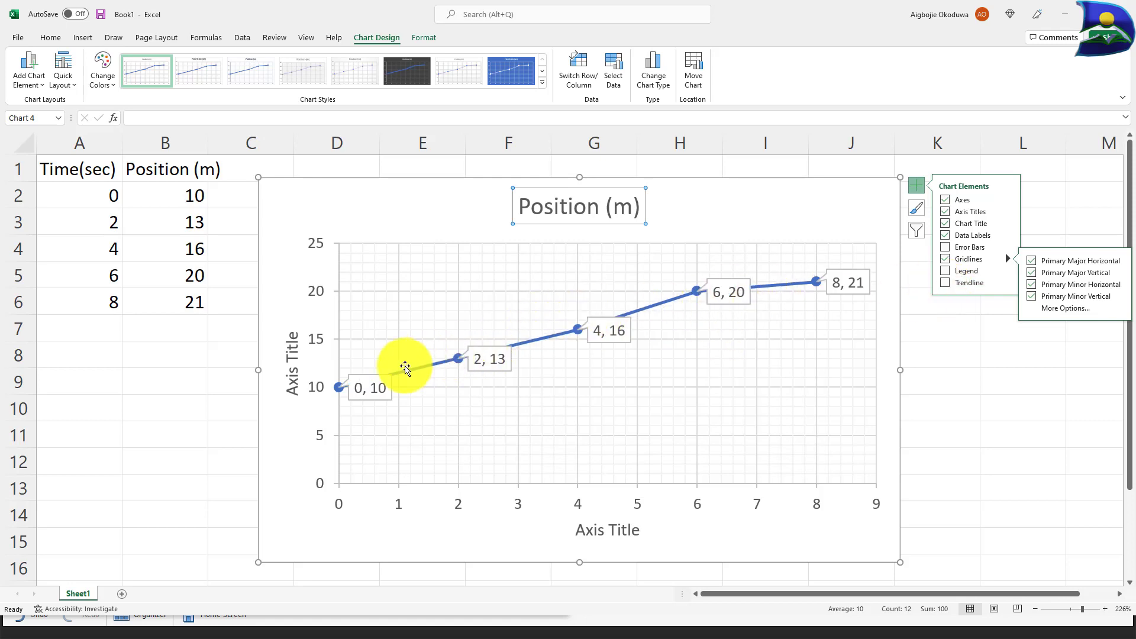
click(944, 283)
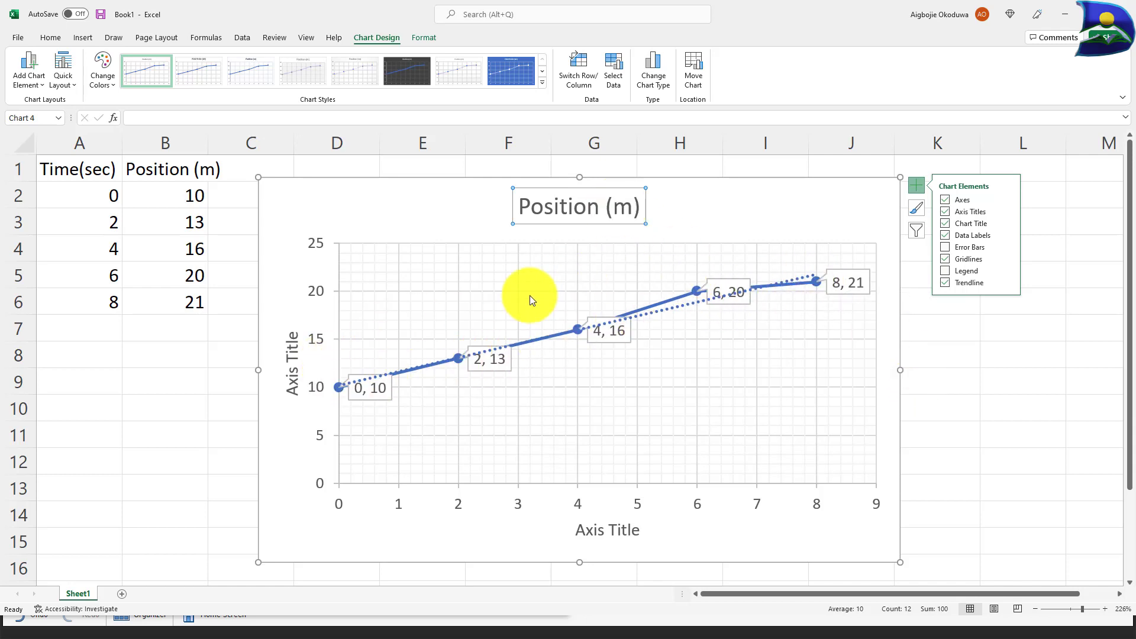
Change the dotted trendline's outline to the gold theme color and deselect it.
click(678, 308)
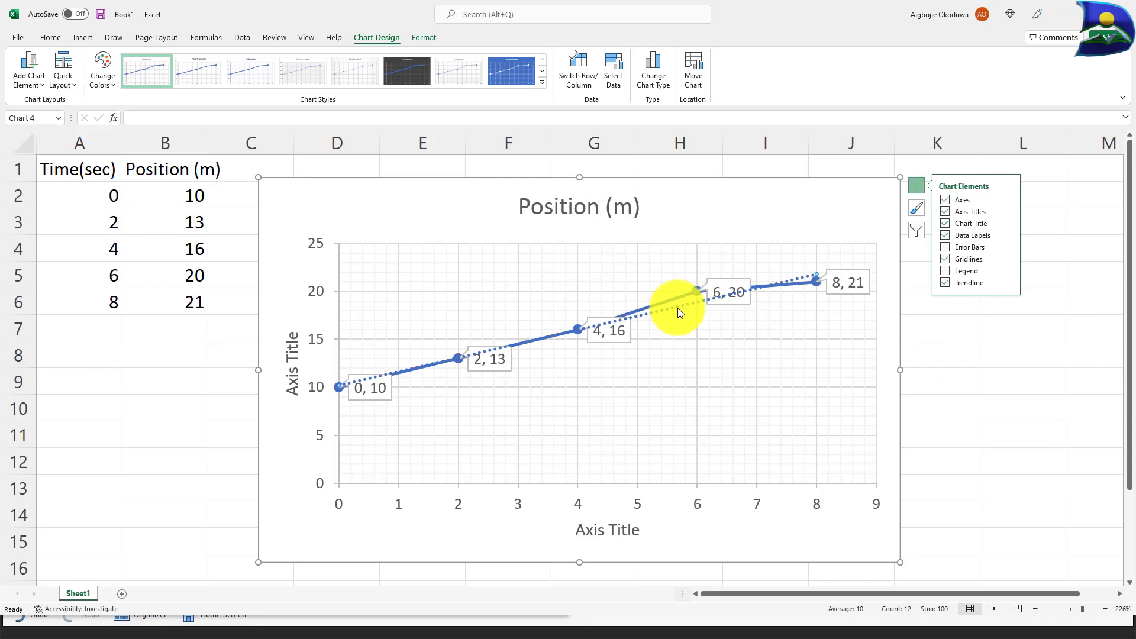
right_click(677, 308)
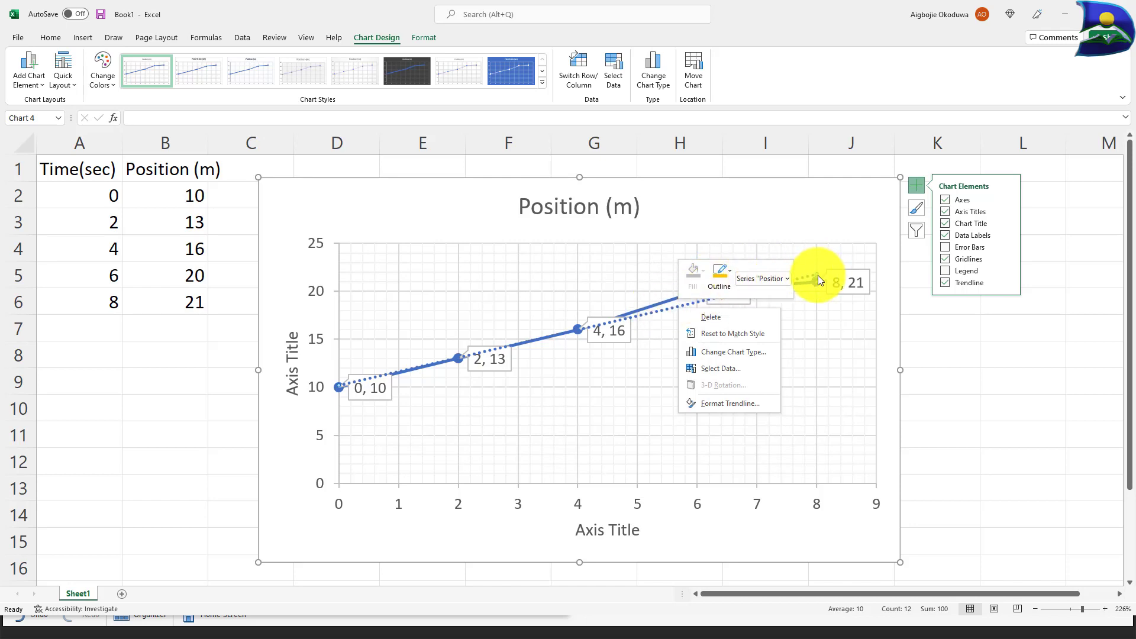
click(718, 275)
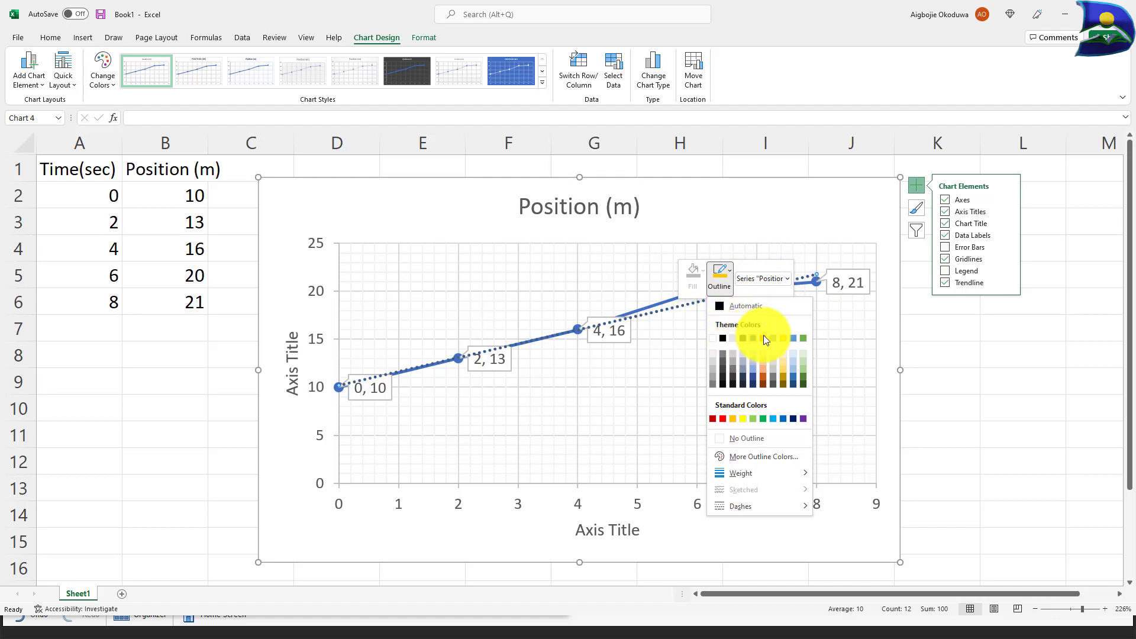
click(783, 338)
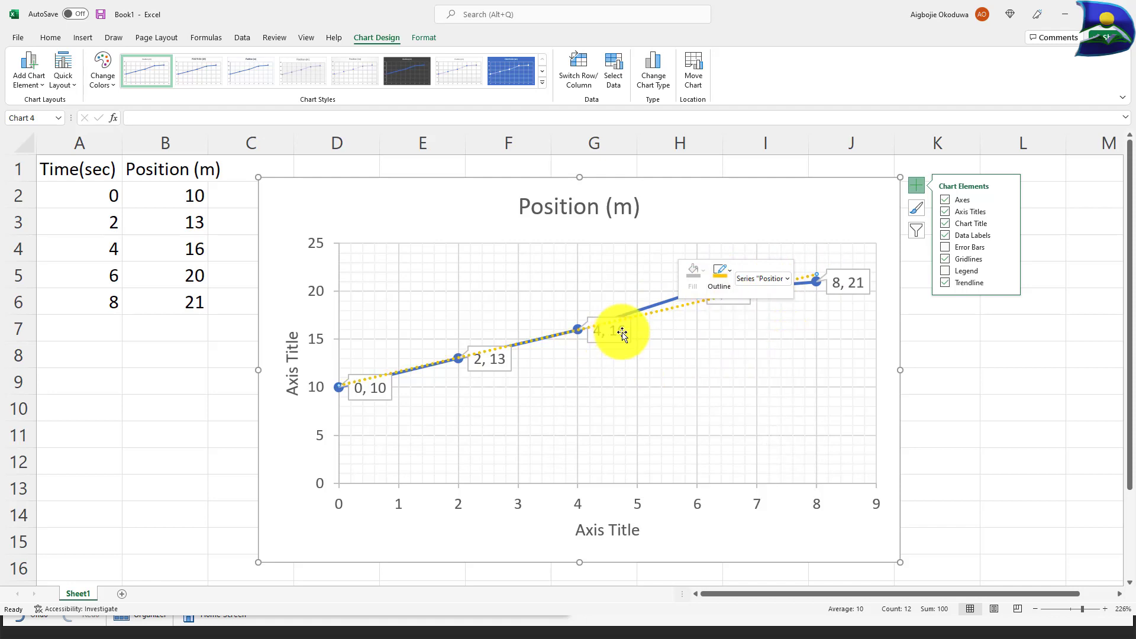
click(698, 377)
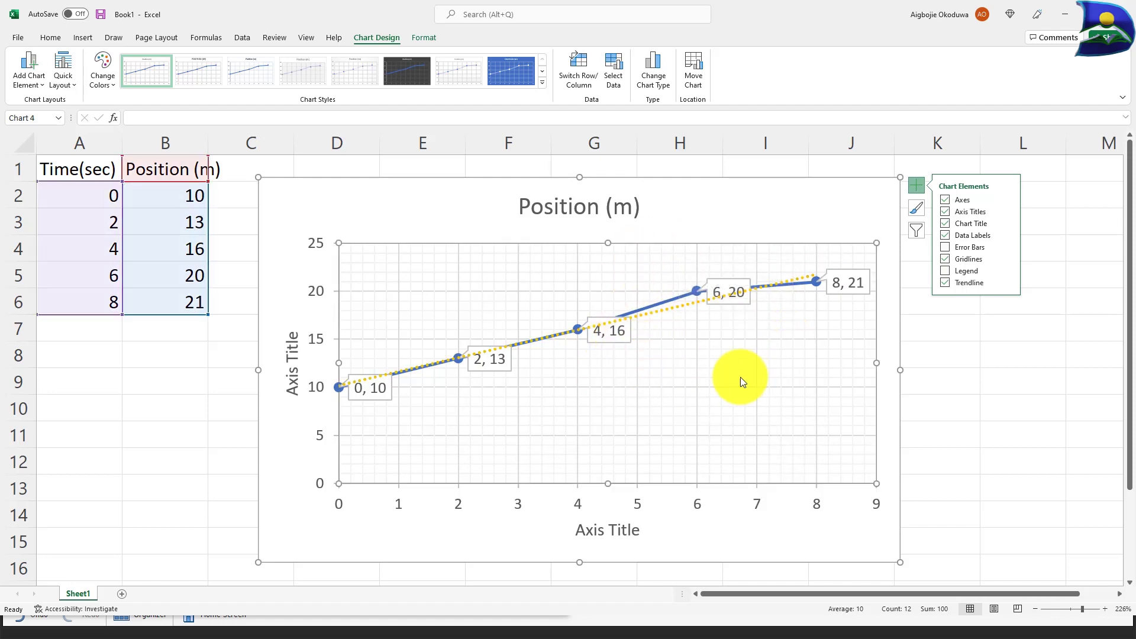
Replace the vertical axis title's placeholder text with "Position (m)".
click(294, 393)
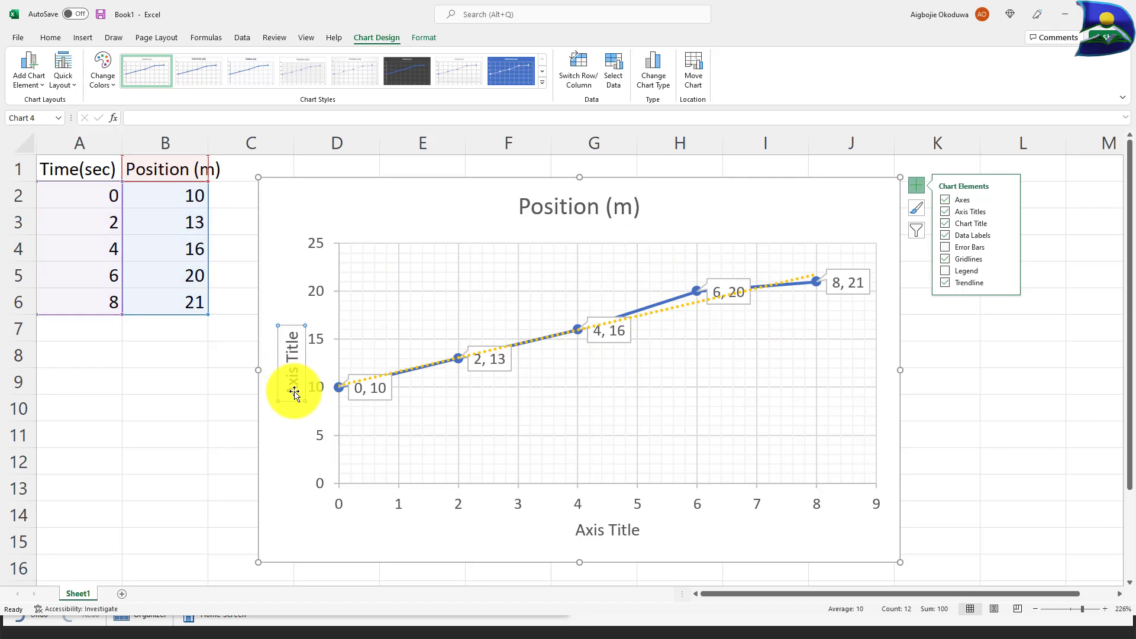
click(291, 333)
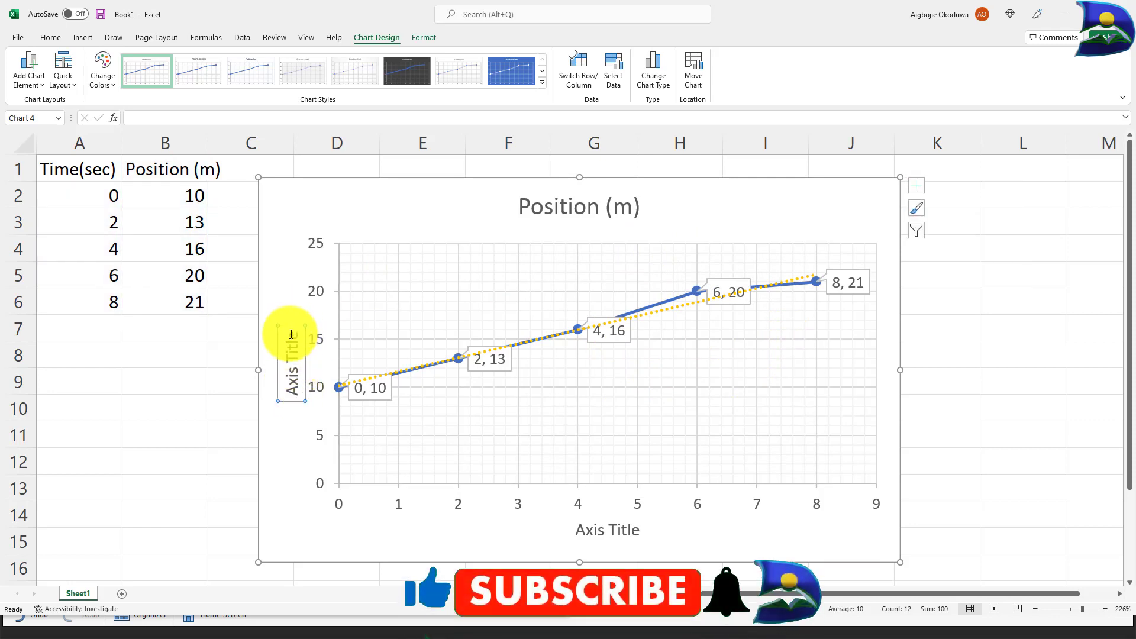
drag(291, 333, 287, 410)
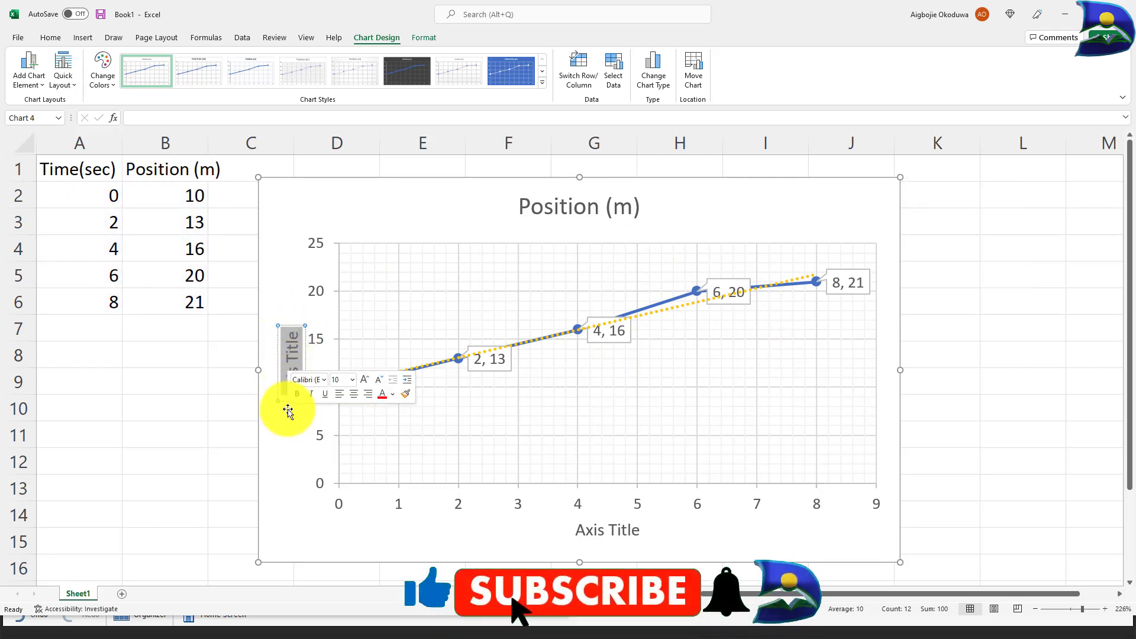
text(Posi)
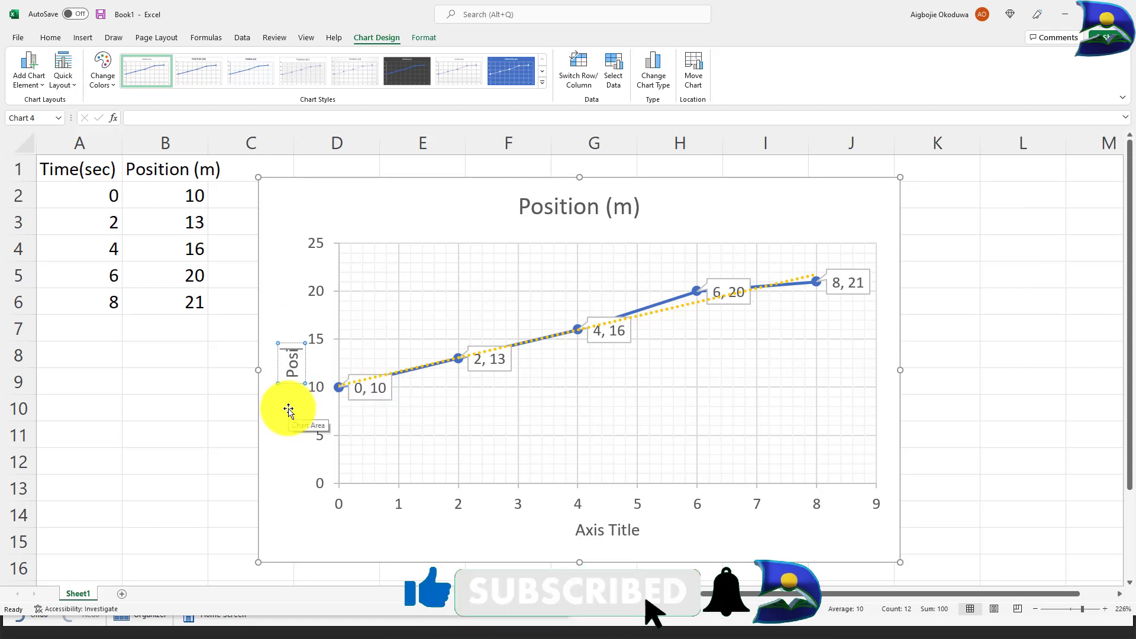
text(tion ()
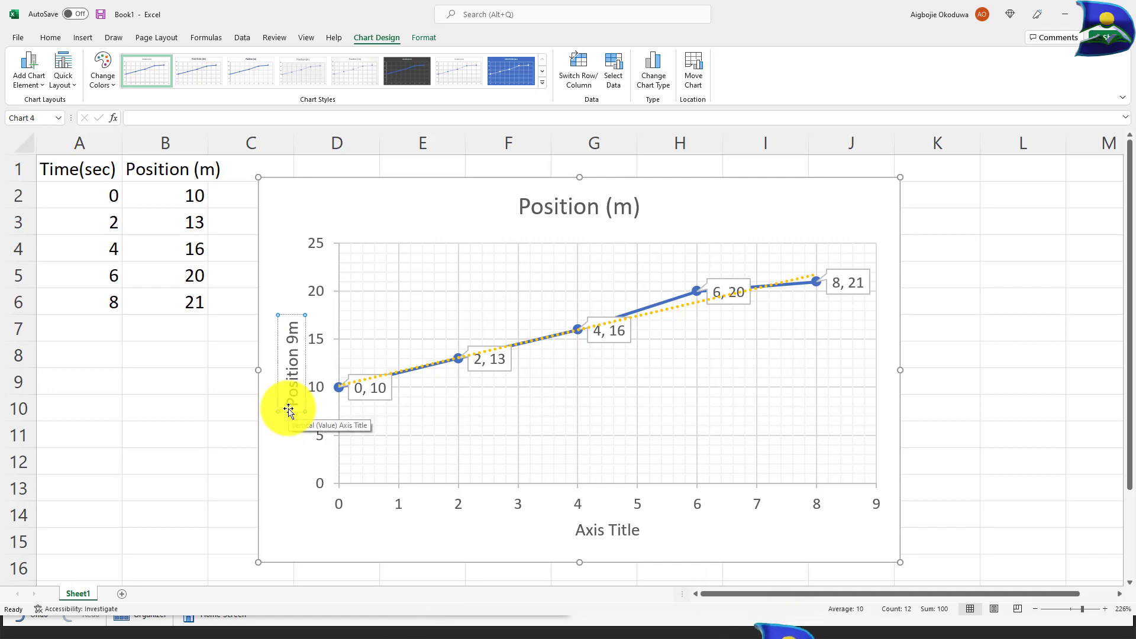
key(BackSpace)
key(BackSpace)
text((m0)
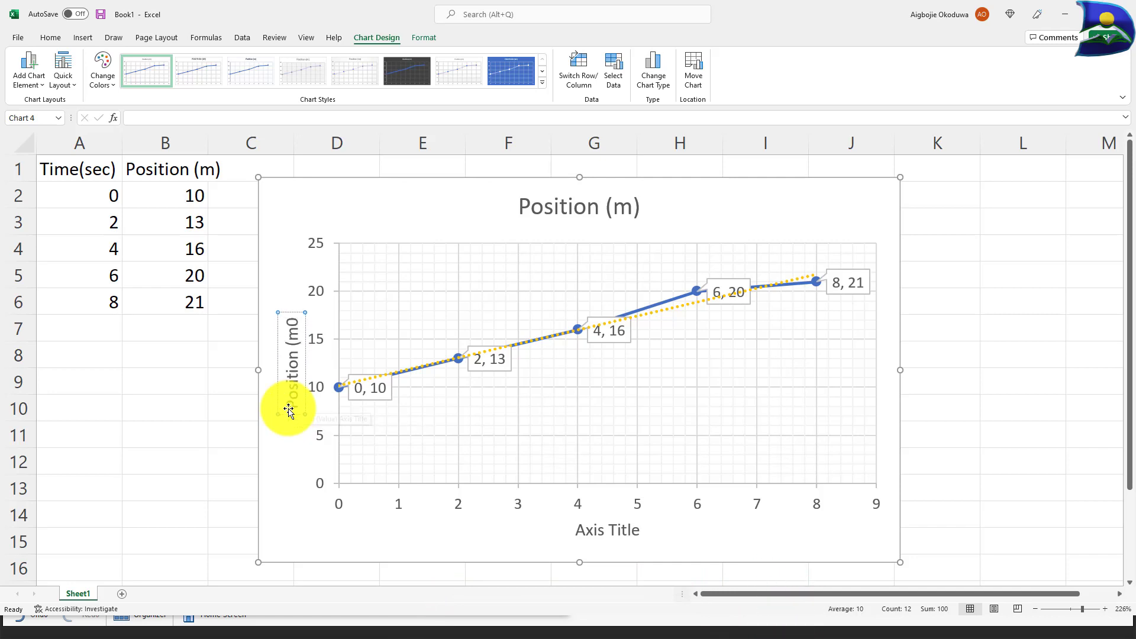
key(BackSpace)
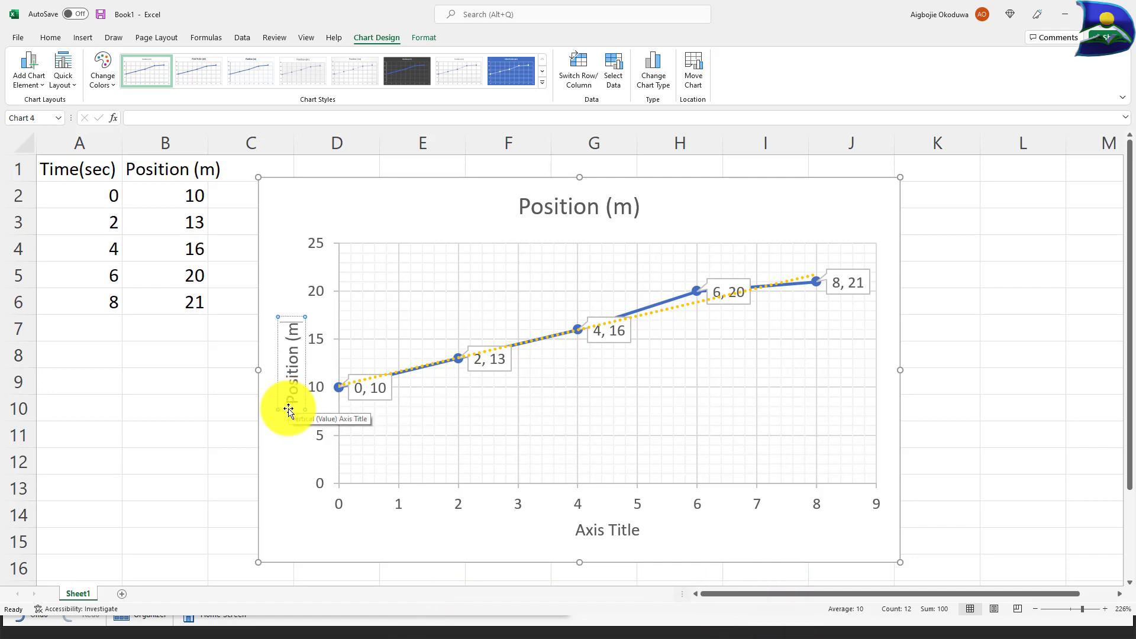
text())
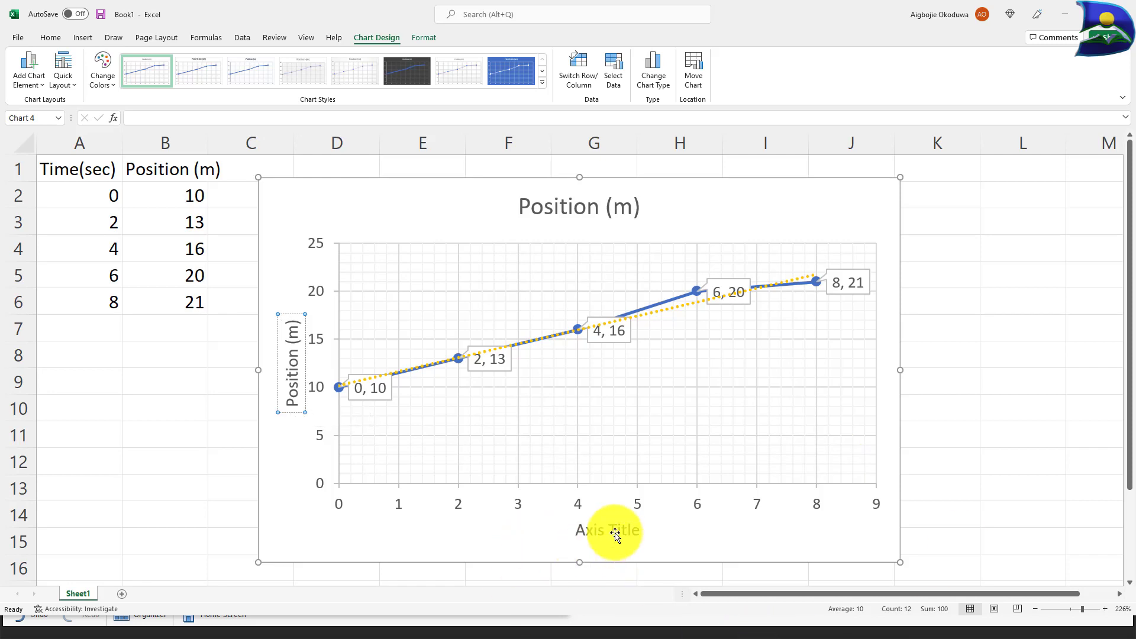
Replace the horizontal axis title's placeholder text with "Time (sec)".
click(639, 529)
drag(638, 528, 574, 528)
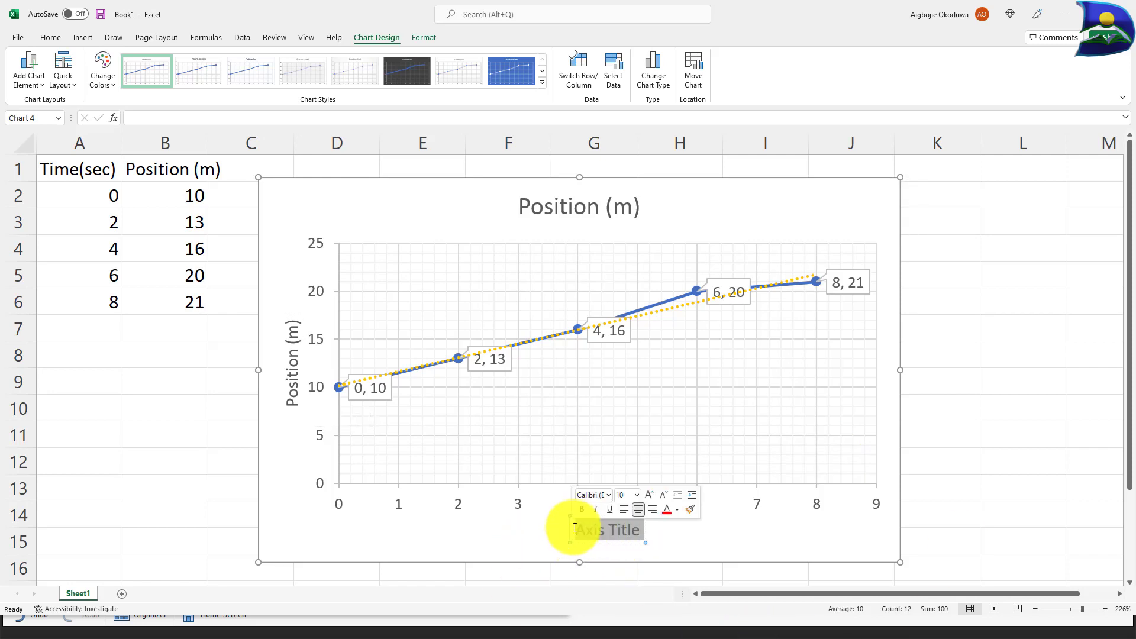
text(Ti)
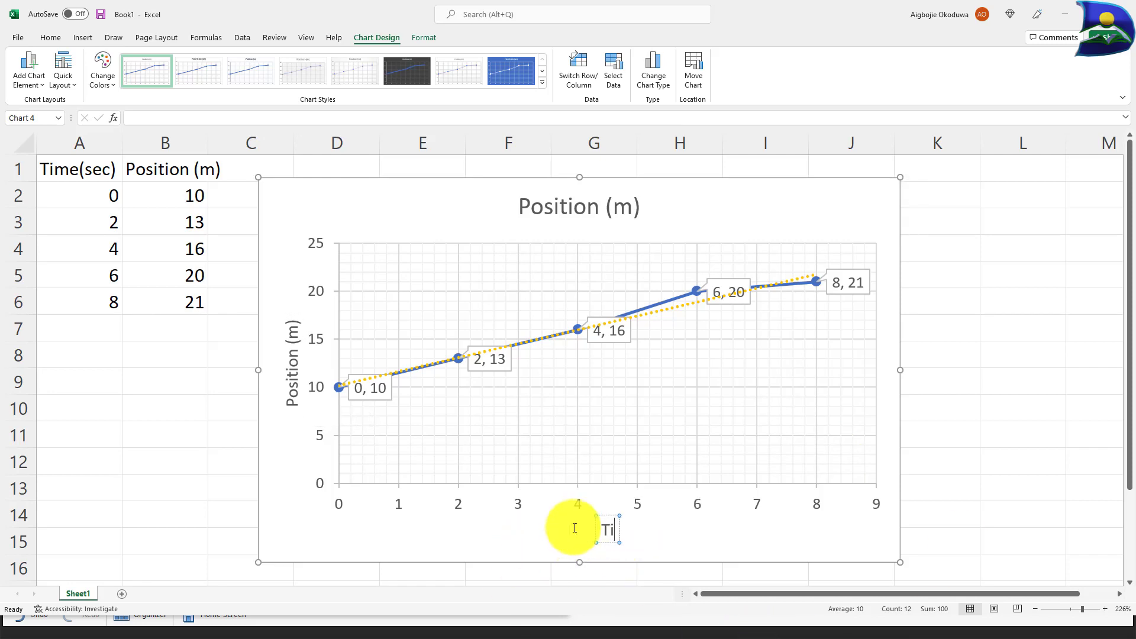
text(me ()
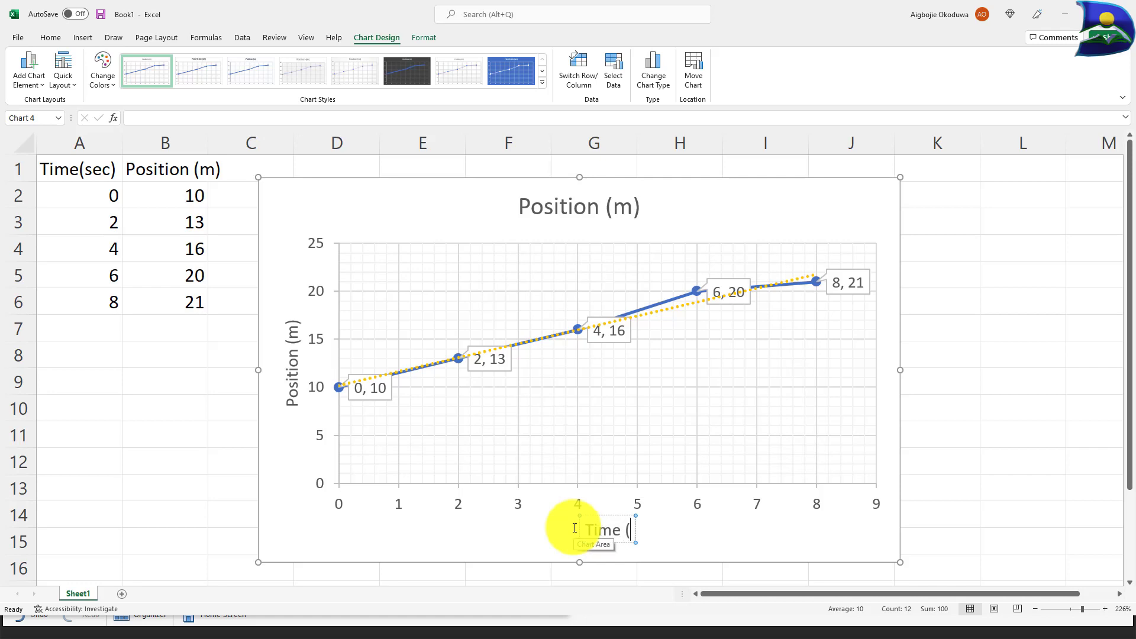
text(sec))
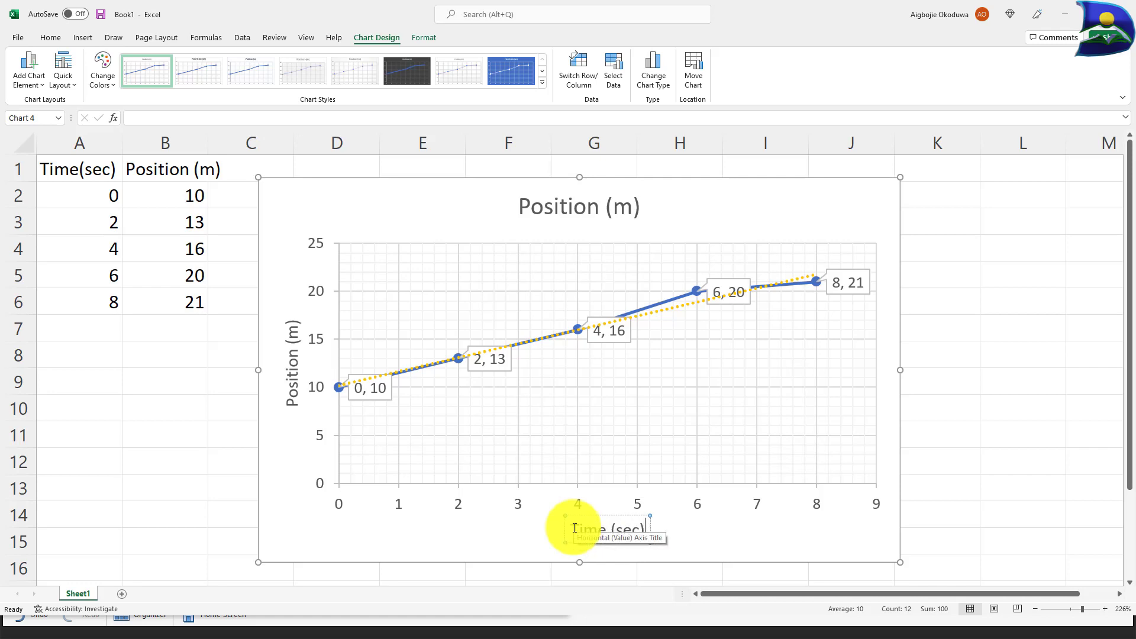
key(Escape)
Change the chart title to "Position -time graph for a moving object".
click(603, 204)
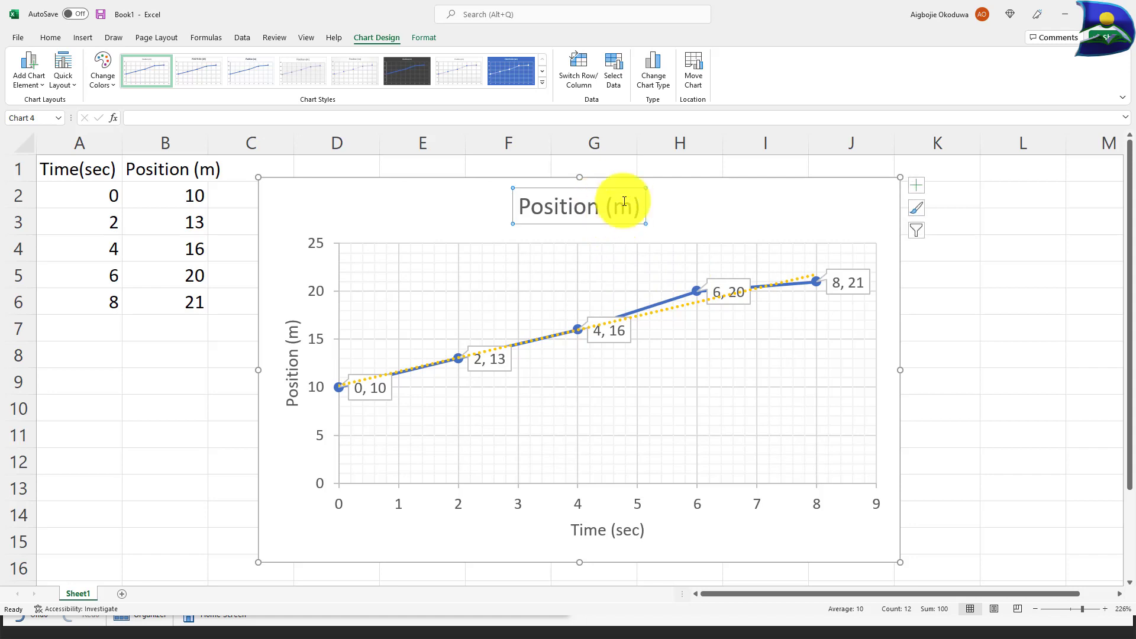
drag(640, 208, 605, 207)
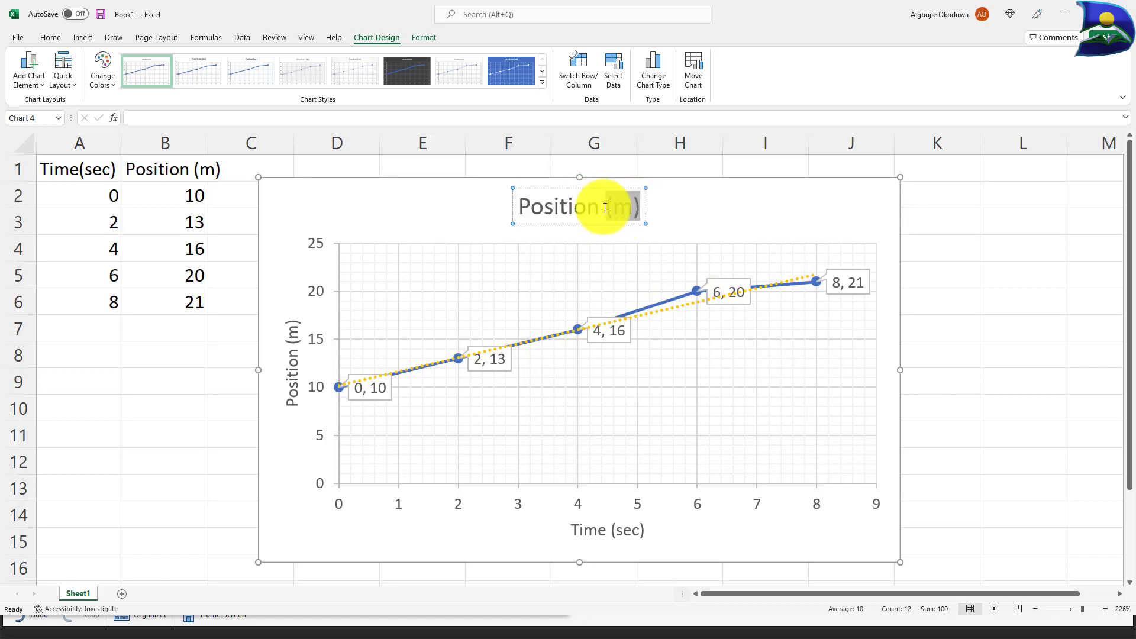
key(BackSpace)
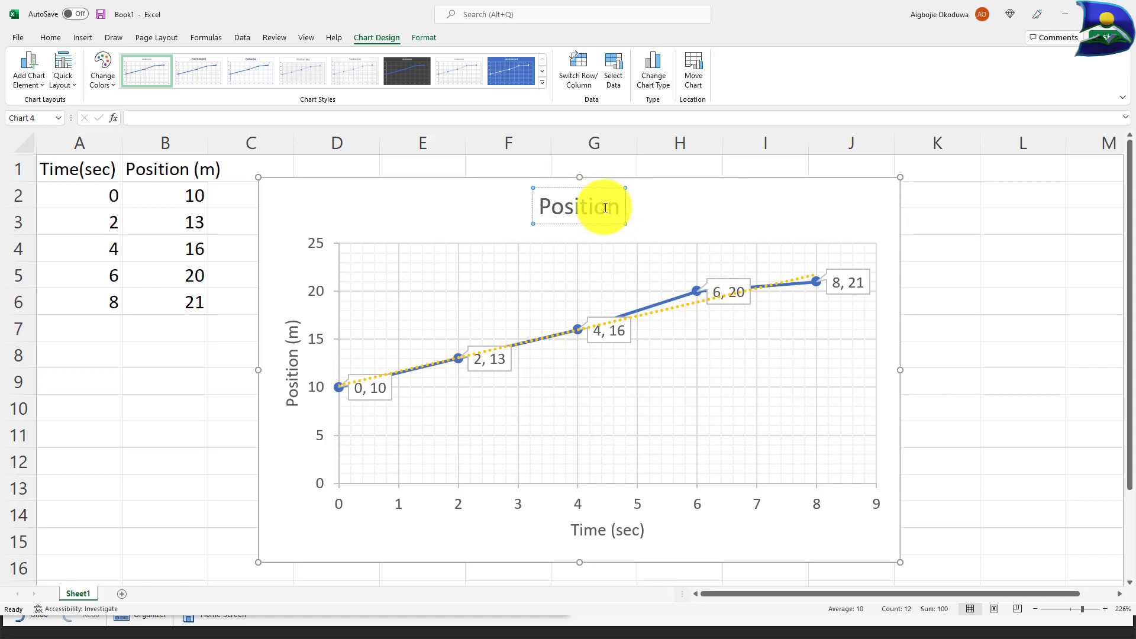
text(-time)
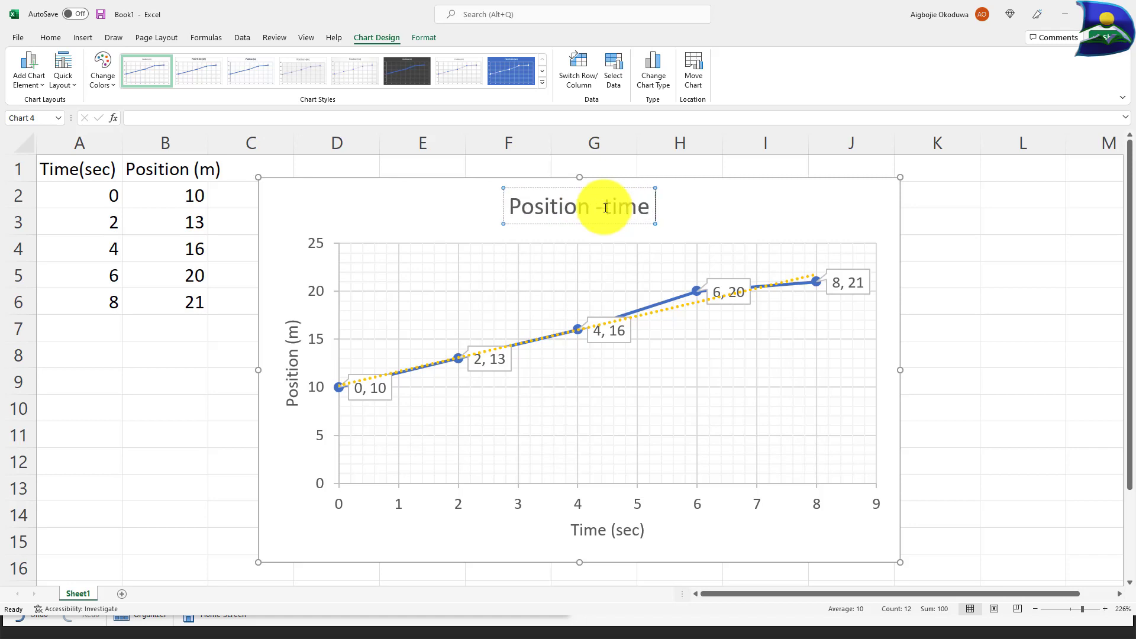
text( graph)
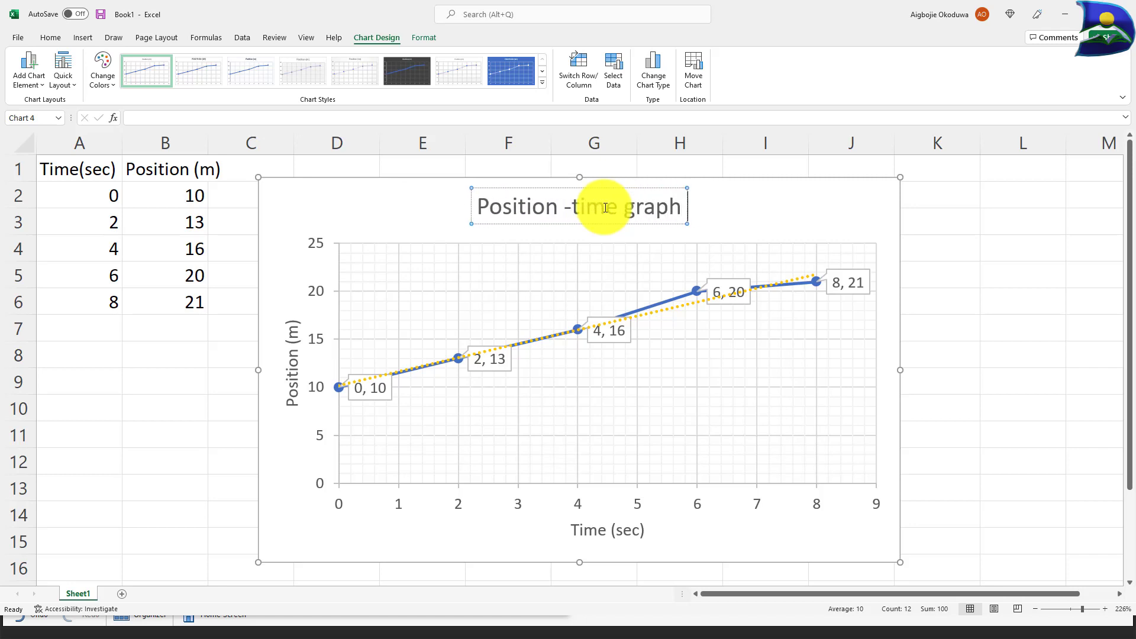
text( for a)
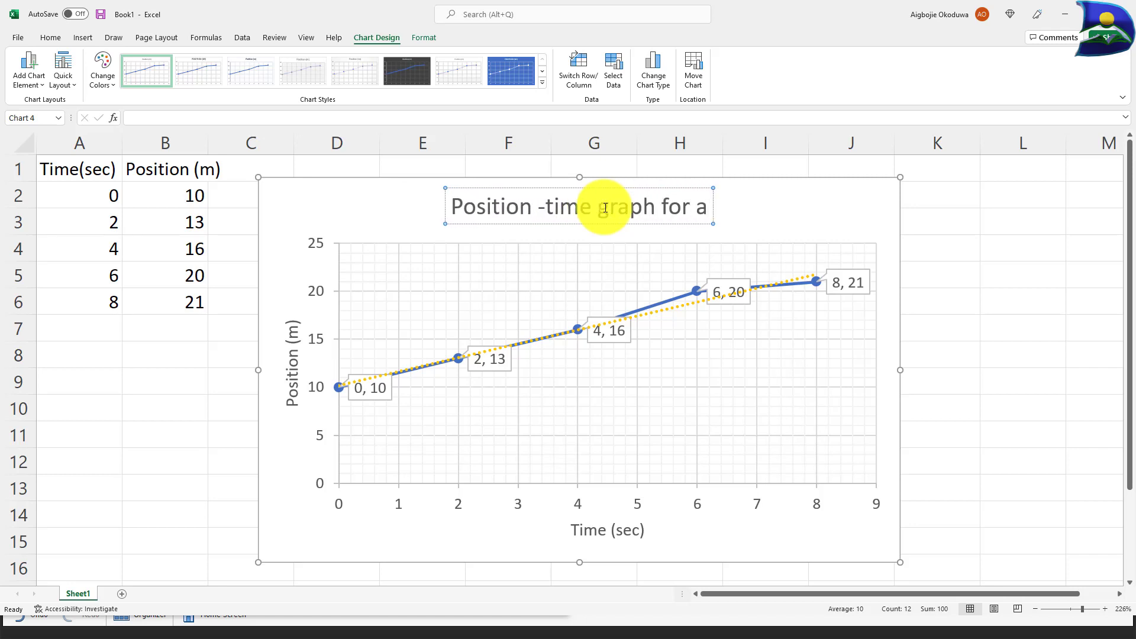
text( moving o)
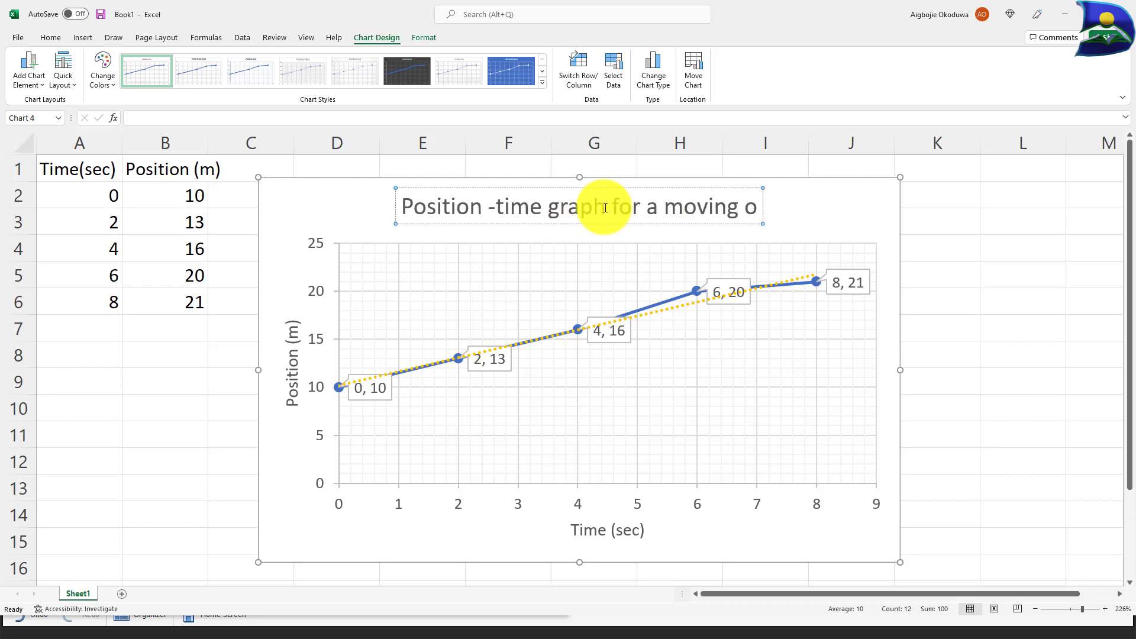
text(bject)
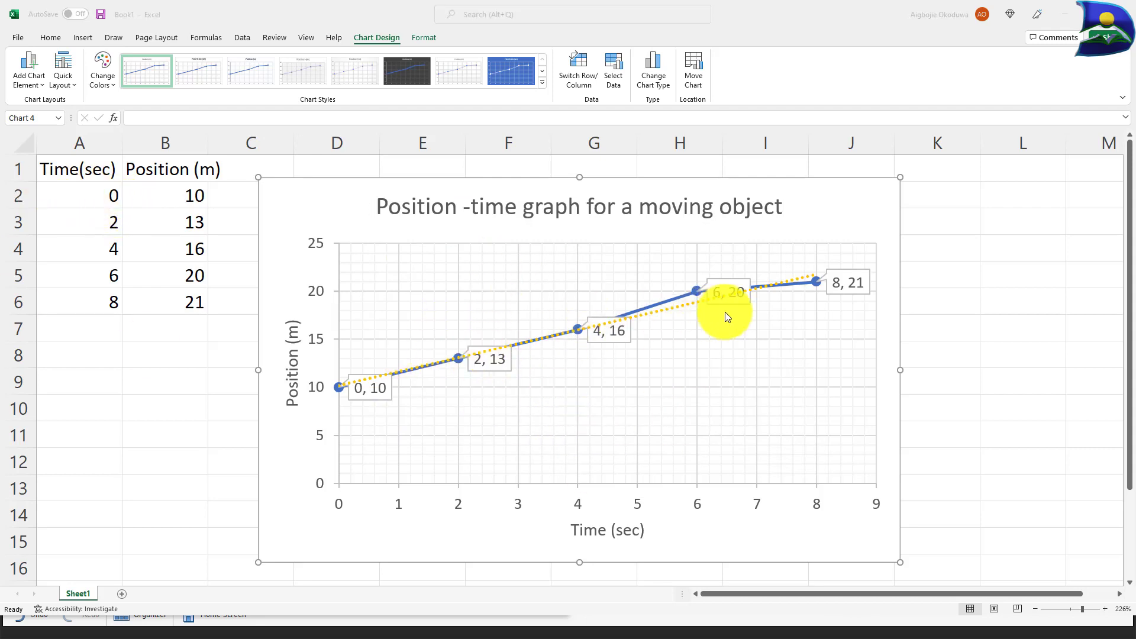
Try the Exponential and Logarithmic types for the Position series' trendline.
click(684, 305)
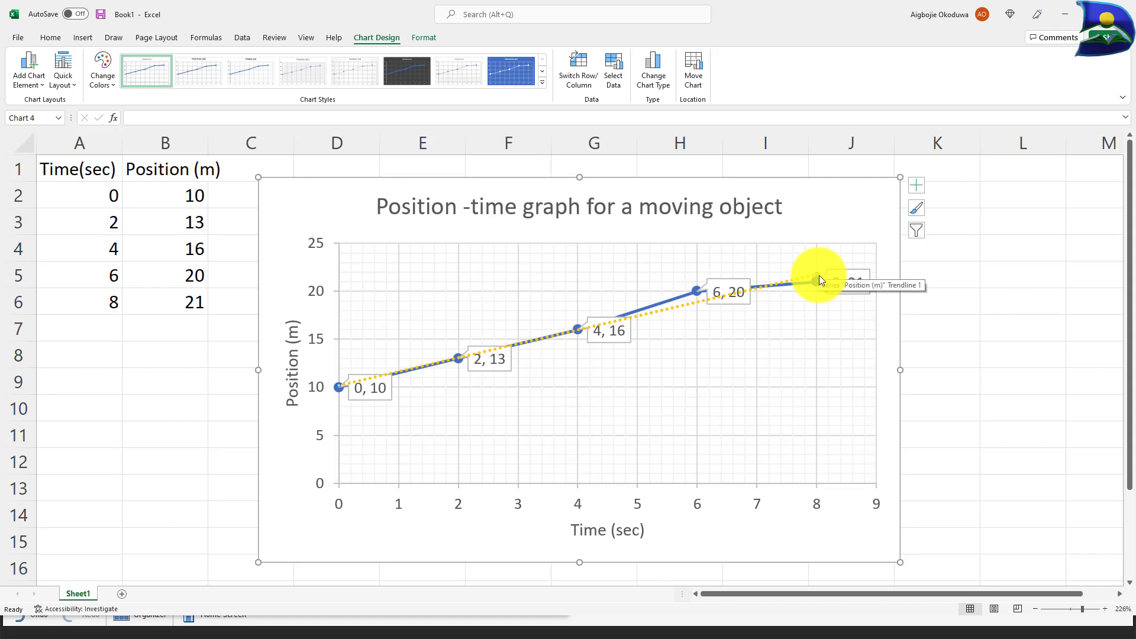
right_click(654, 313)
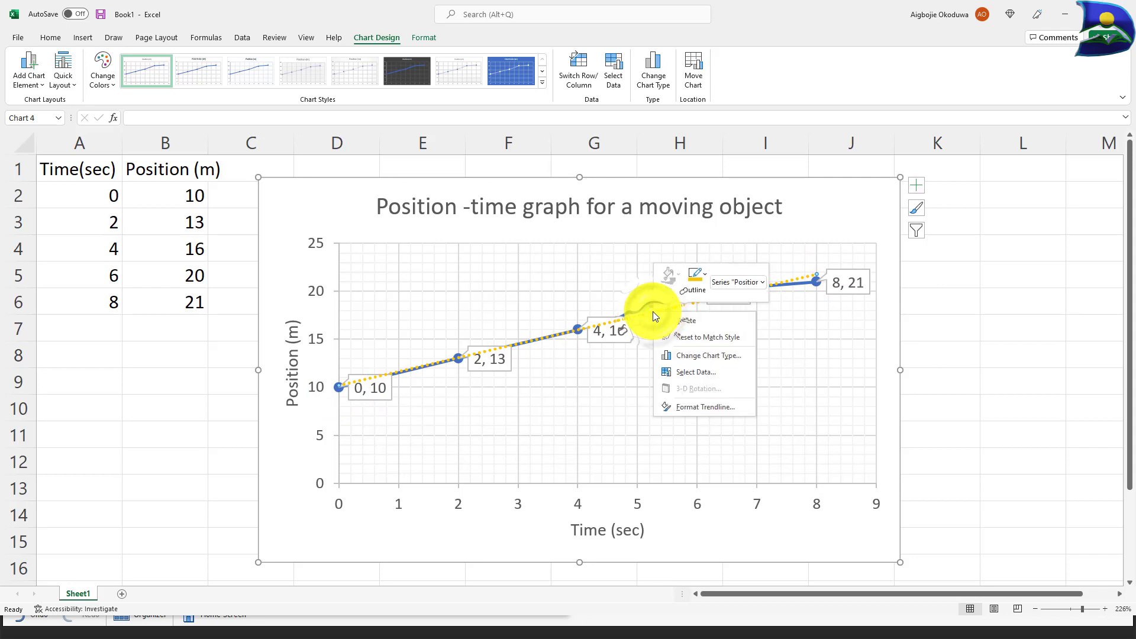
click(689, 406)
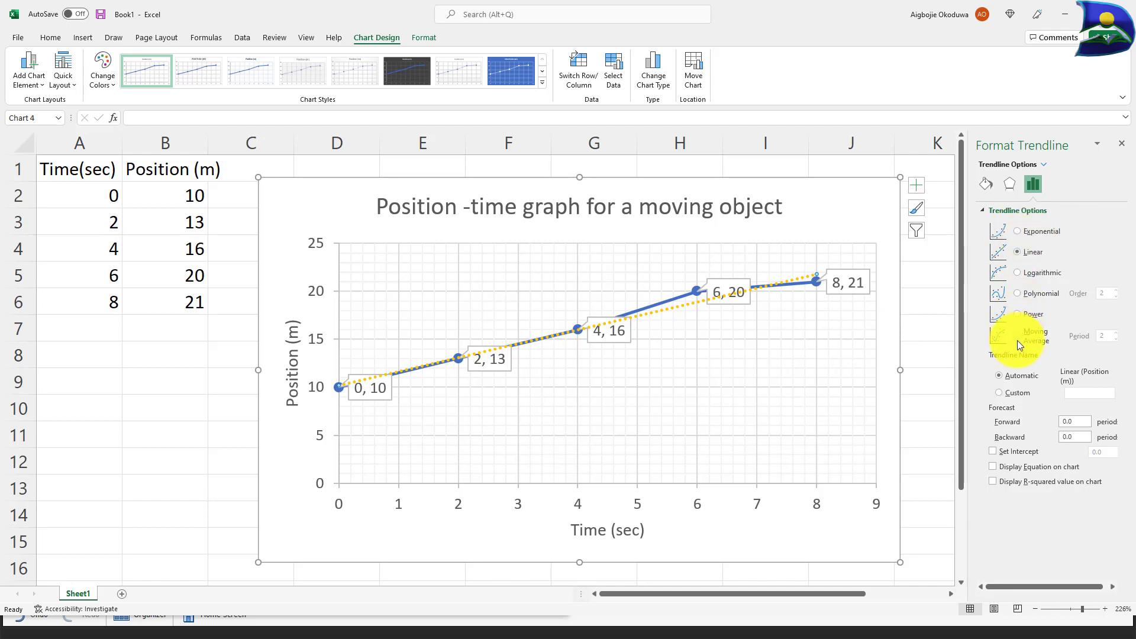
click(1018, 230)
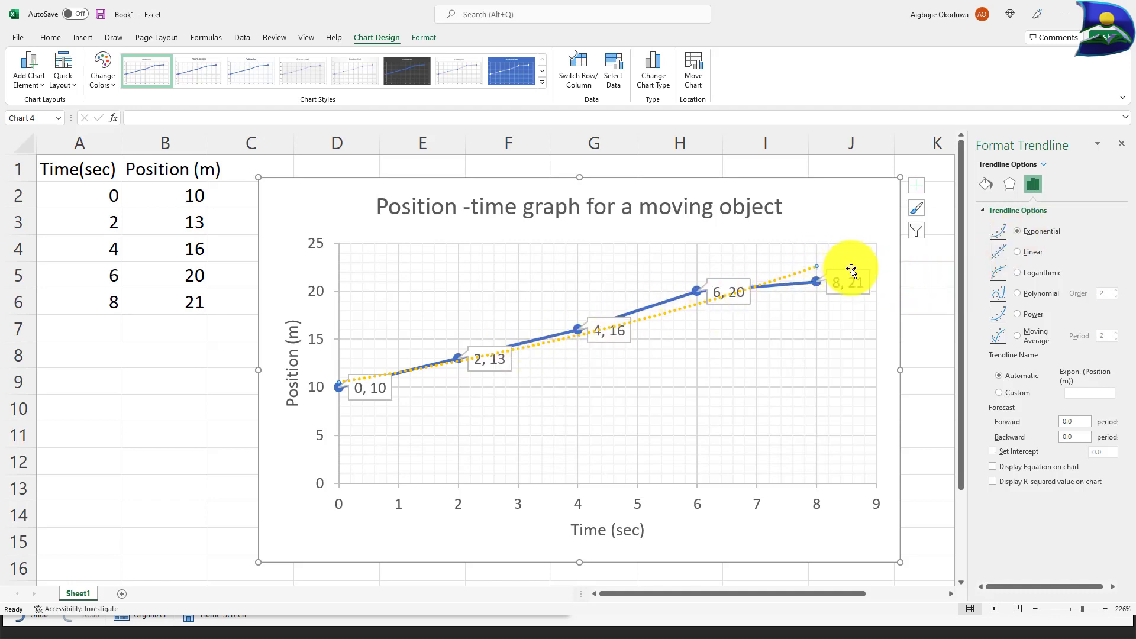
click(1018, 272)
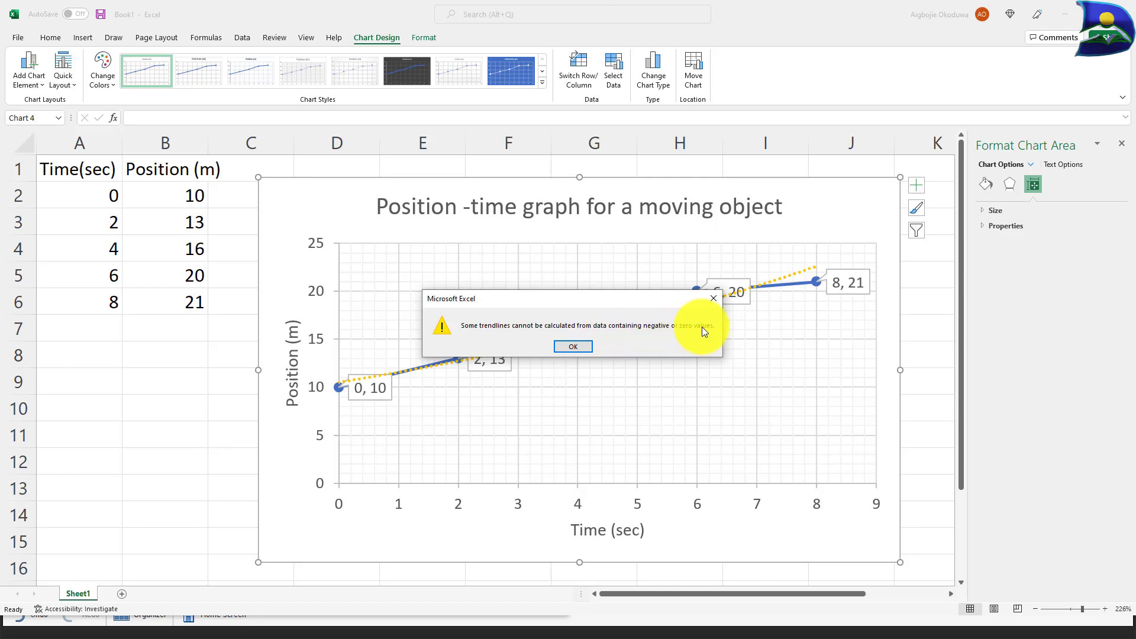
click(574, 347)
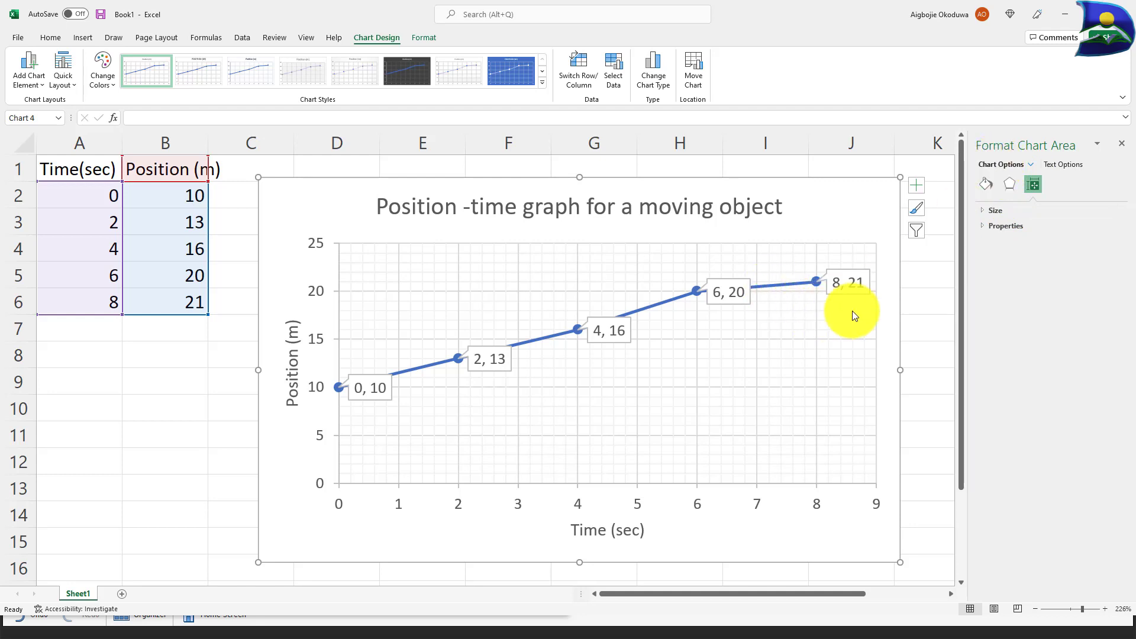
Add a new linear trendline to the Position series.
click(652, 304)
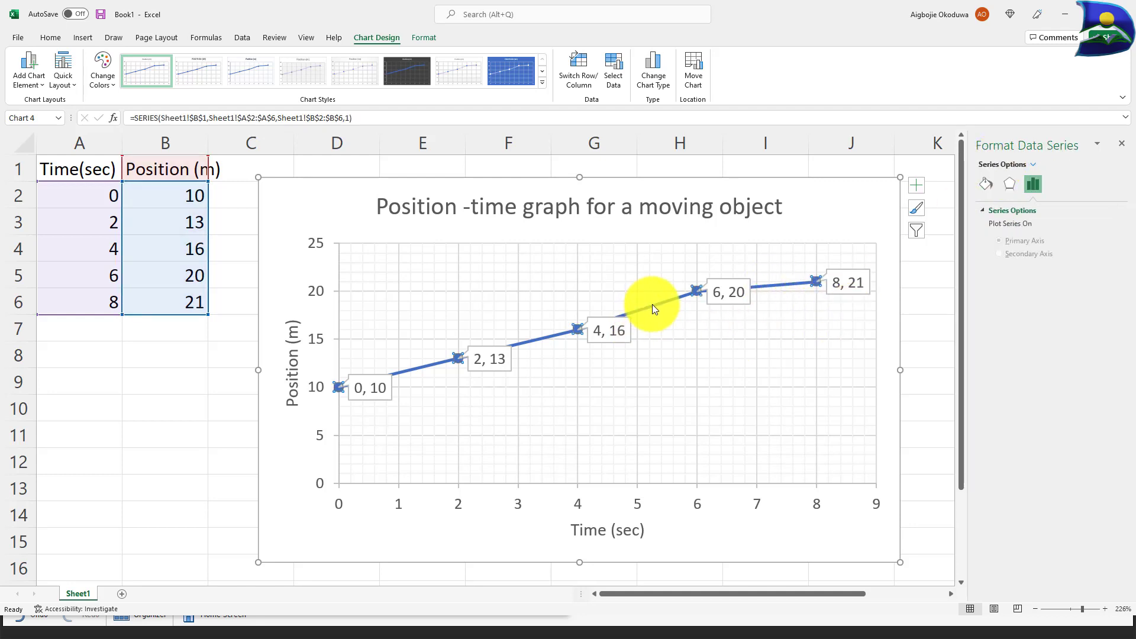
right_click(652, 304)
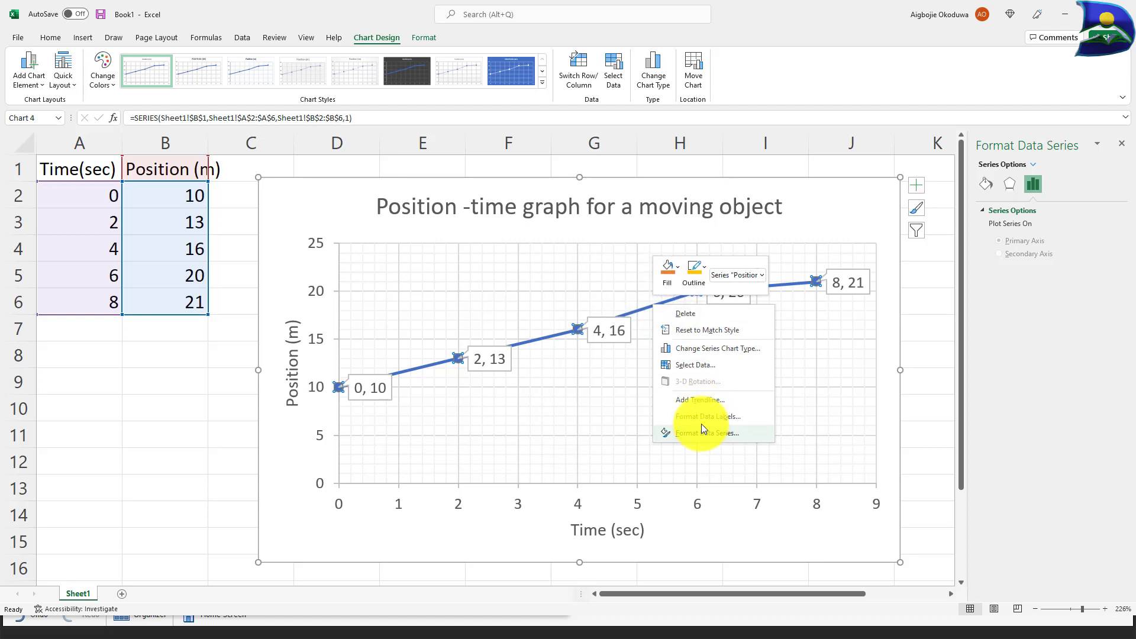
click(699, 400)
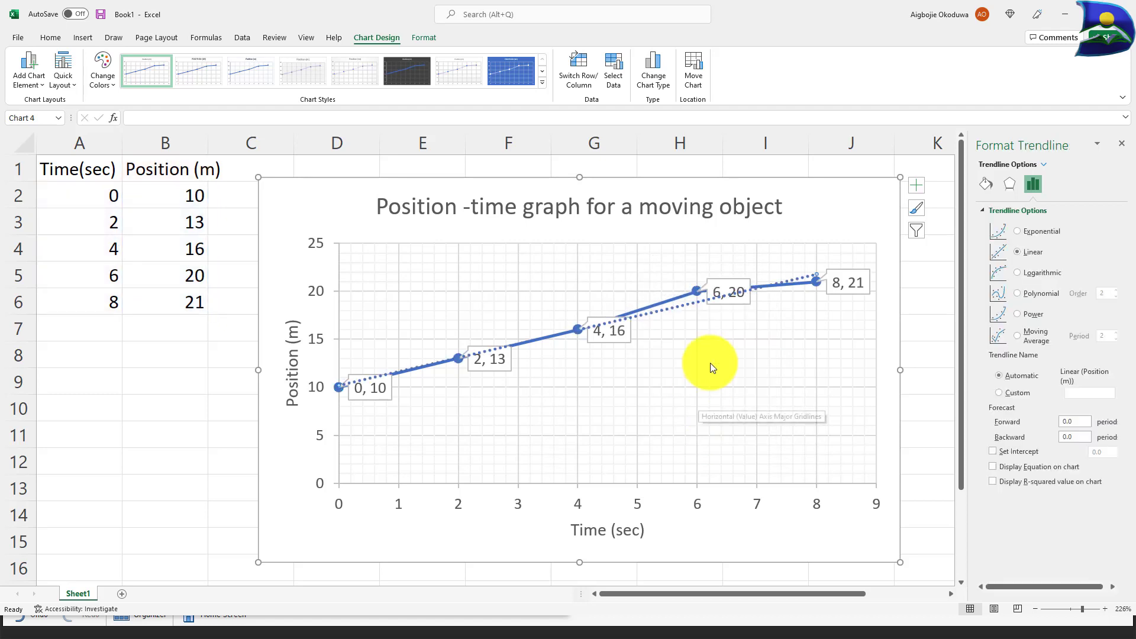
Color the dotted linear trendline gold and display its equation on the chart.
right_click(686, 304)
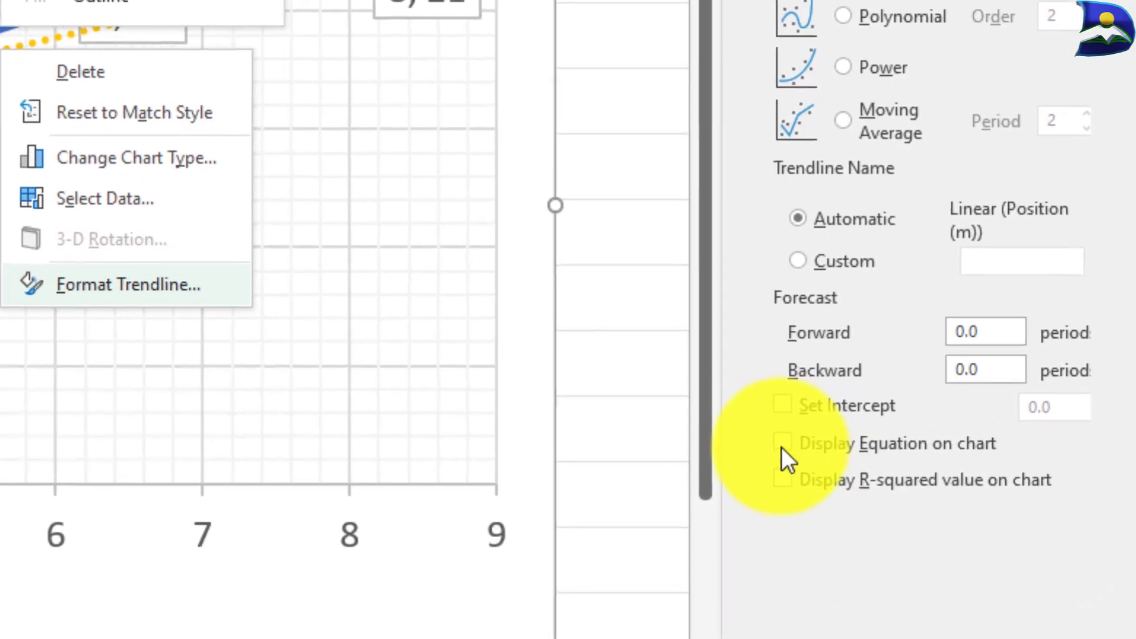
click(786, 448)
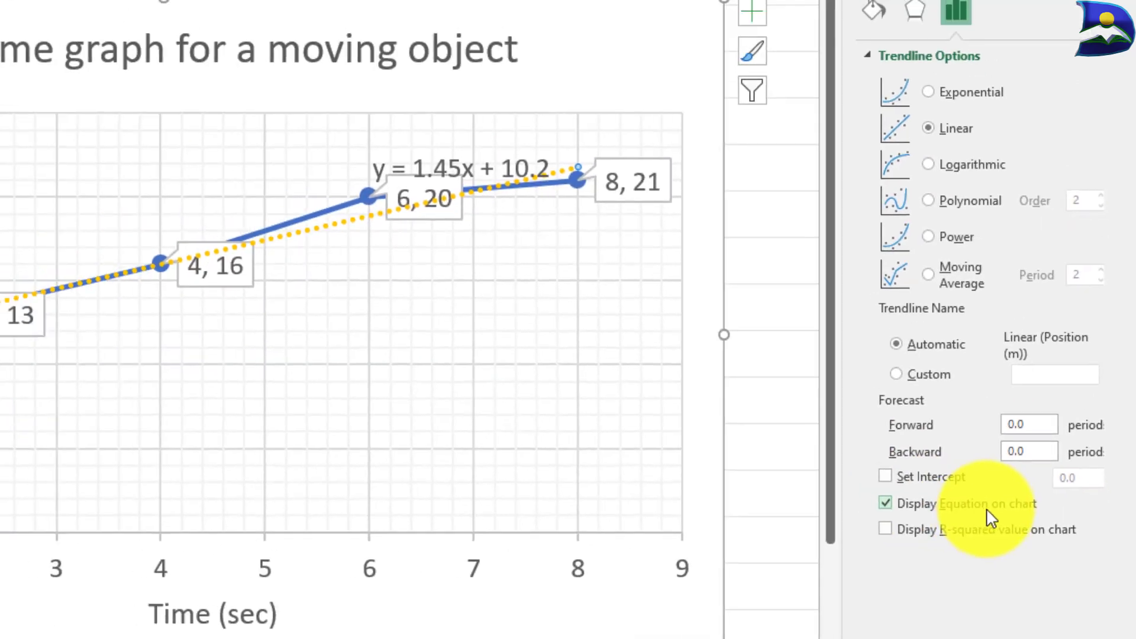